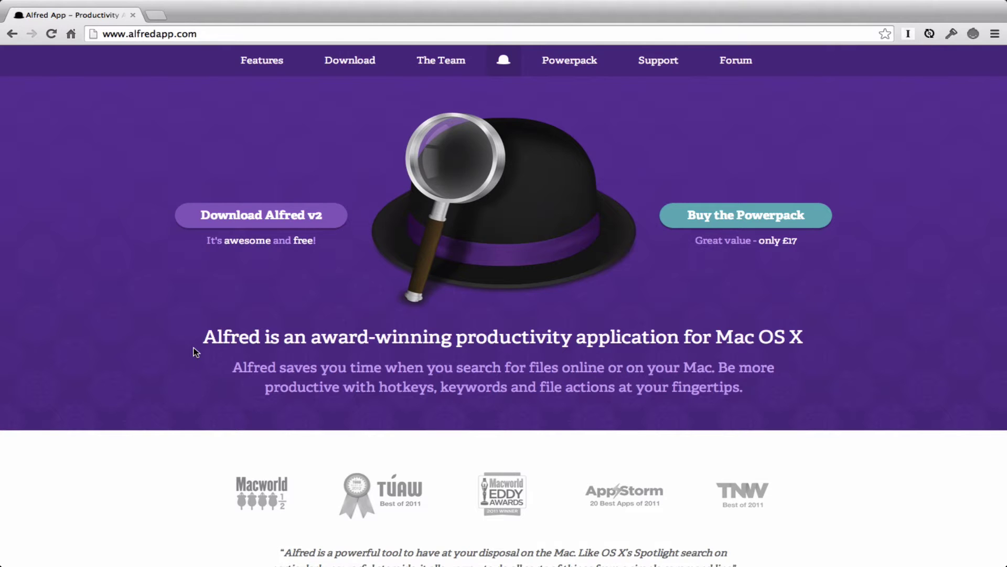
Step: Move to the desktop space and search 'subl' in Alfred, browsing the Sublime Text results
key(ctrl+Left)
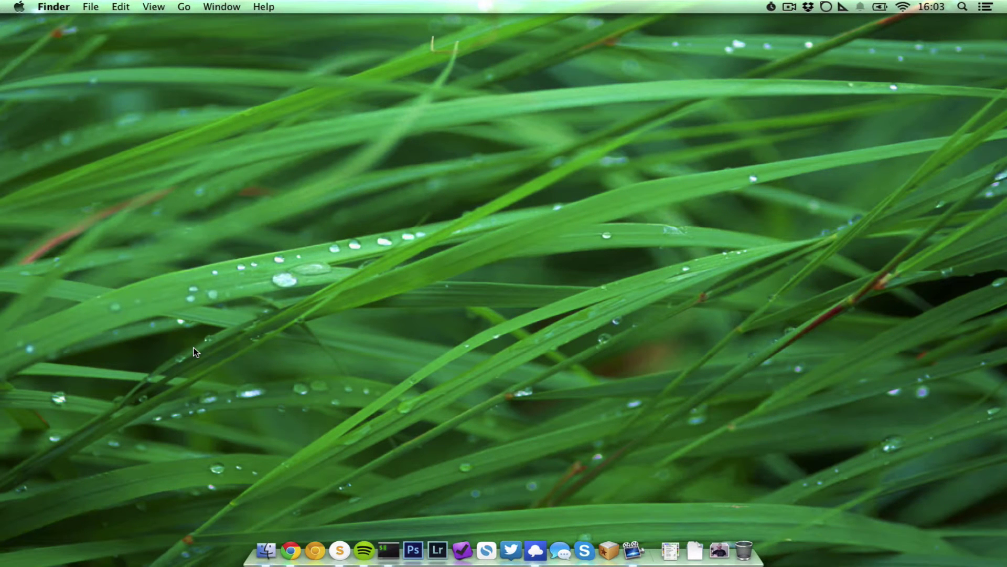
key(alt+space)
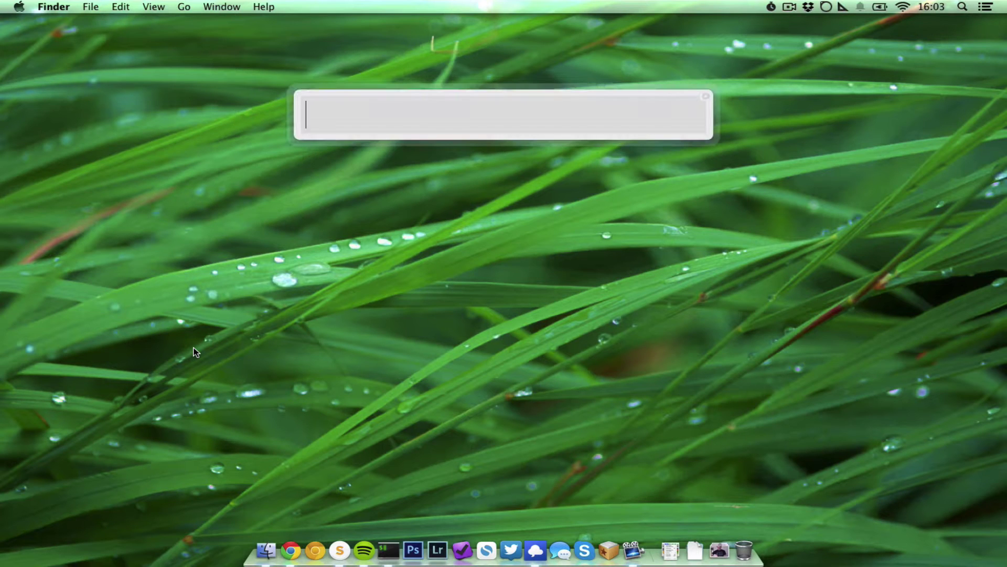
text(subl)
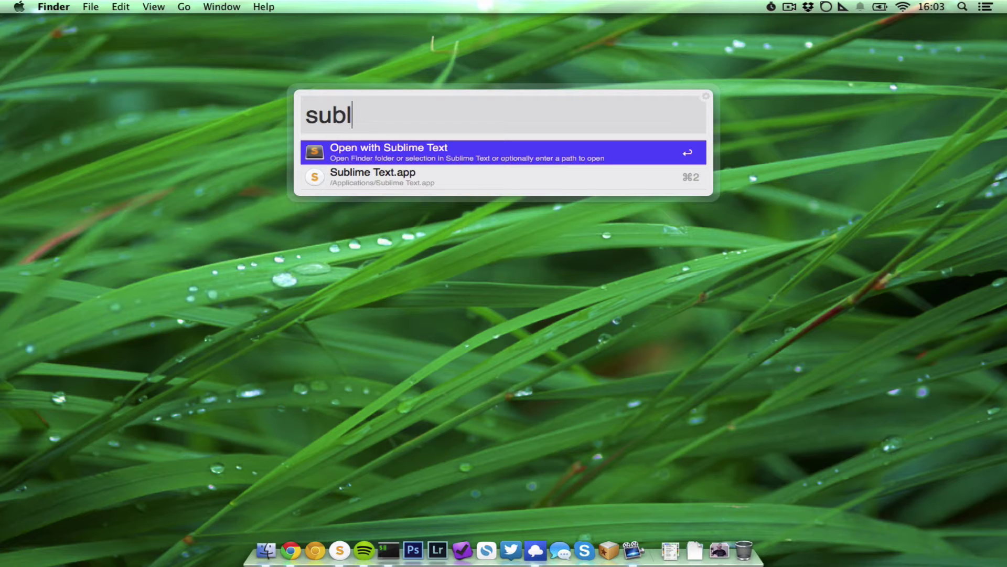
key(Down)
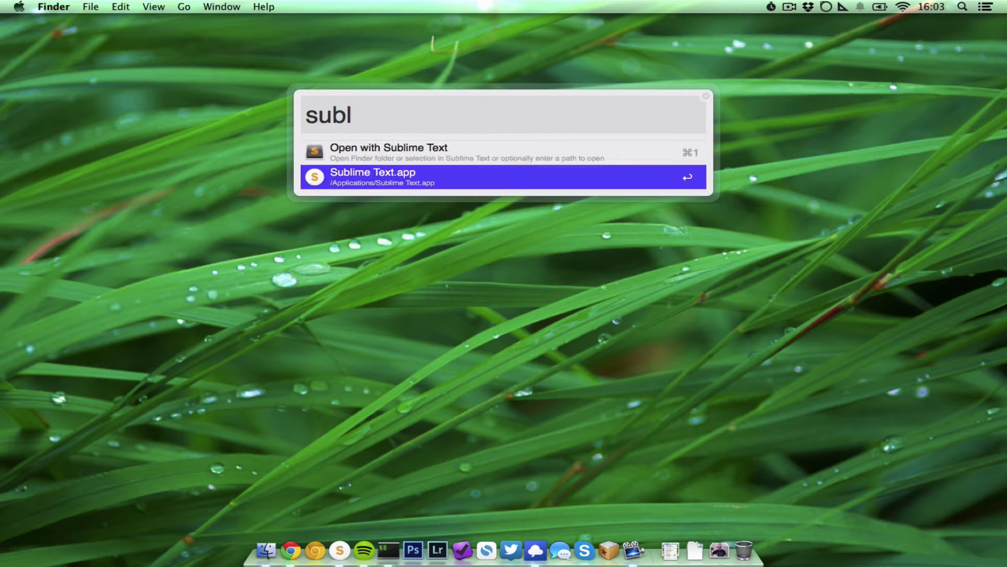
key(Up)
Step: Replace the query with 'chrome', then clear the search box
key(BackSpace)
key(BackSpace)
key(BackSpace)
key(BackSpace)
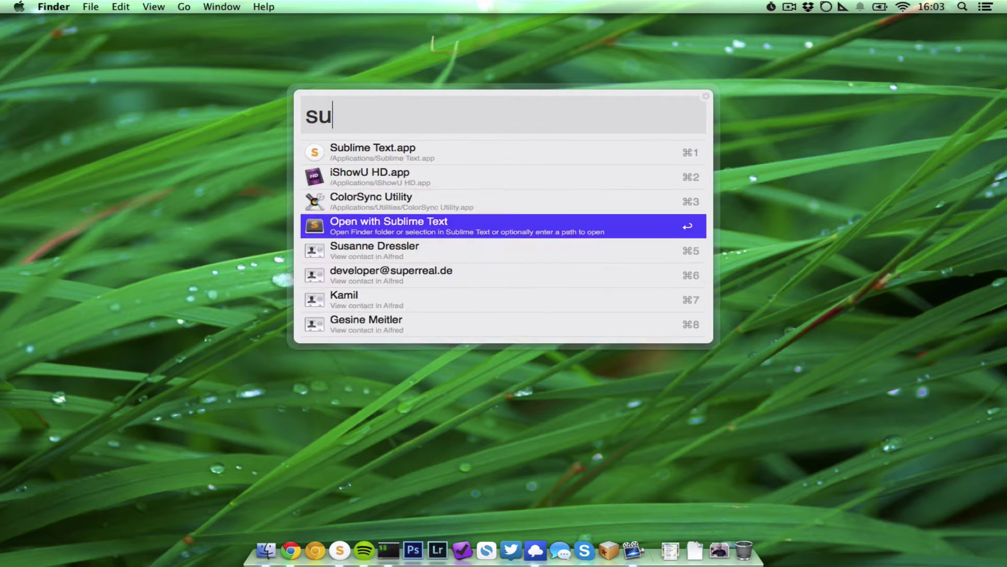
text(chrome)
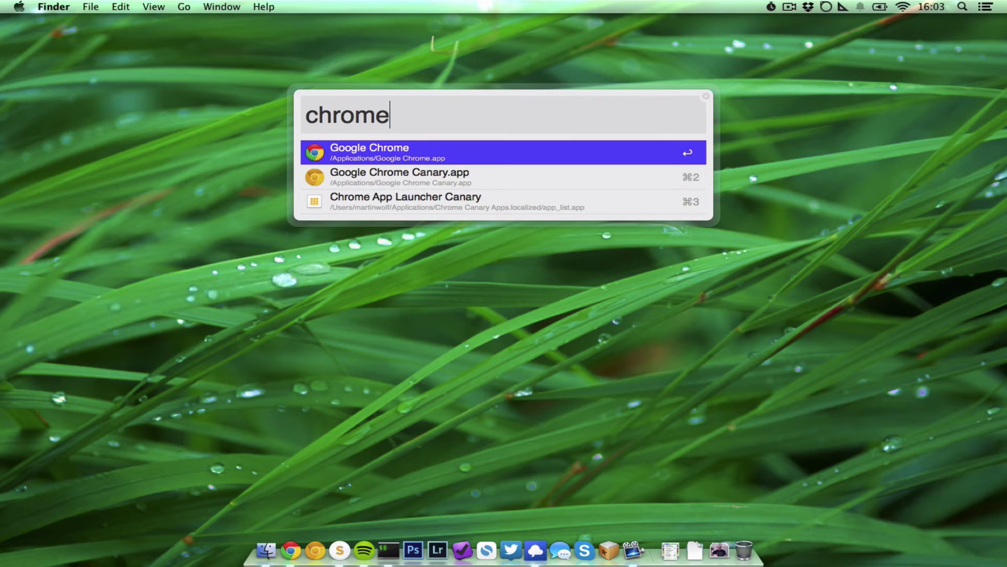
key(BackSpace)
key(BackSpace)
key(BackSpace)
key(BackSpace)
key(BackSpace)
key(BackSpace)
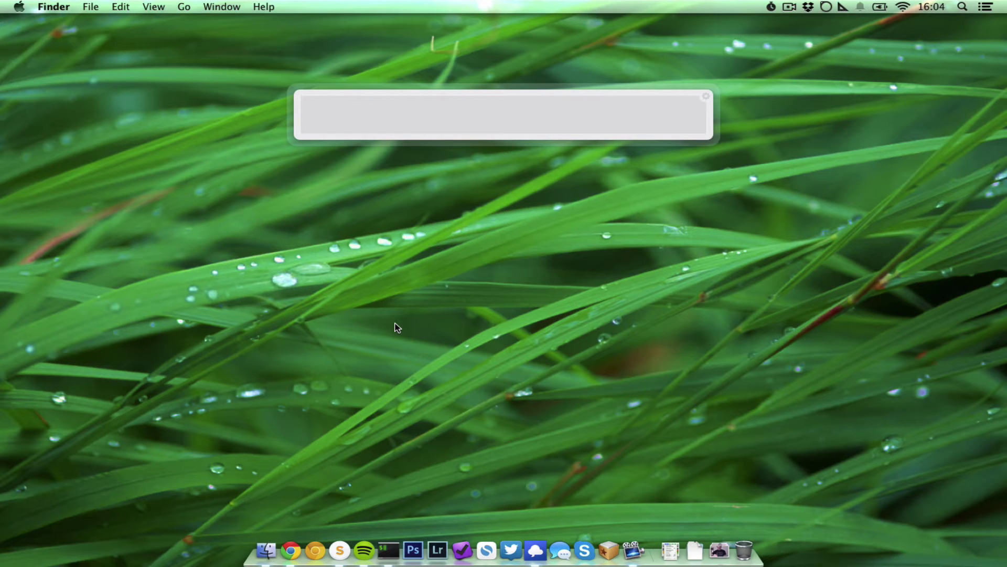
Step: Try a name query and 'asdmkasmdk', clearing each, then close and reopen Alfred
text(martin wolf)
key(super+a)
key(BackSpace)
text(asdmkasmdk)
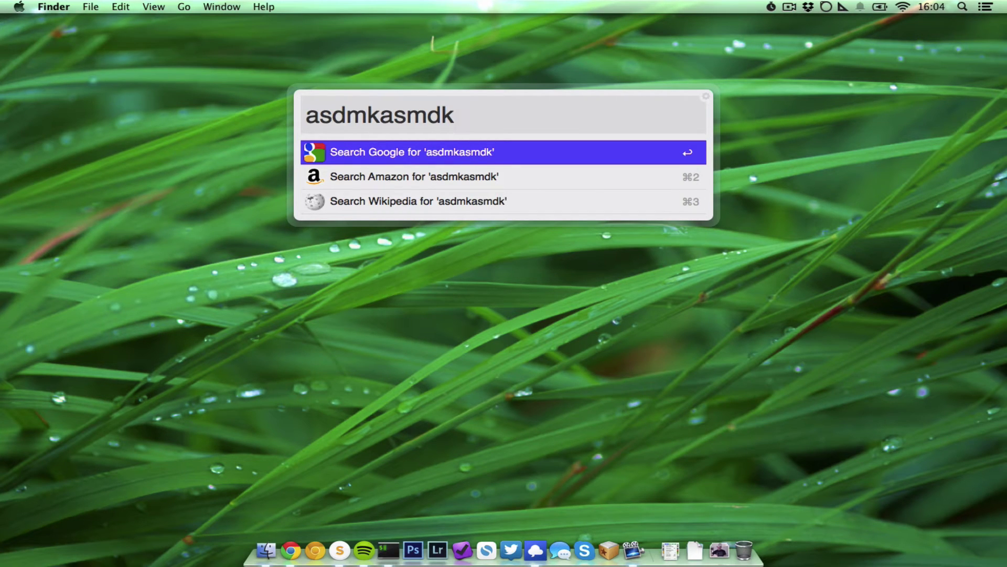
key(super+a)
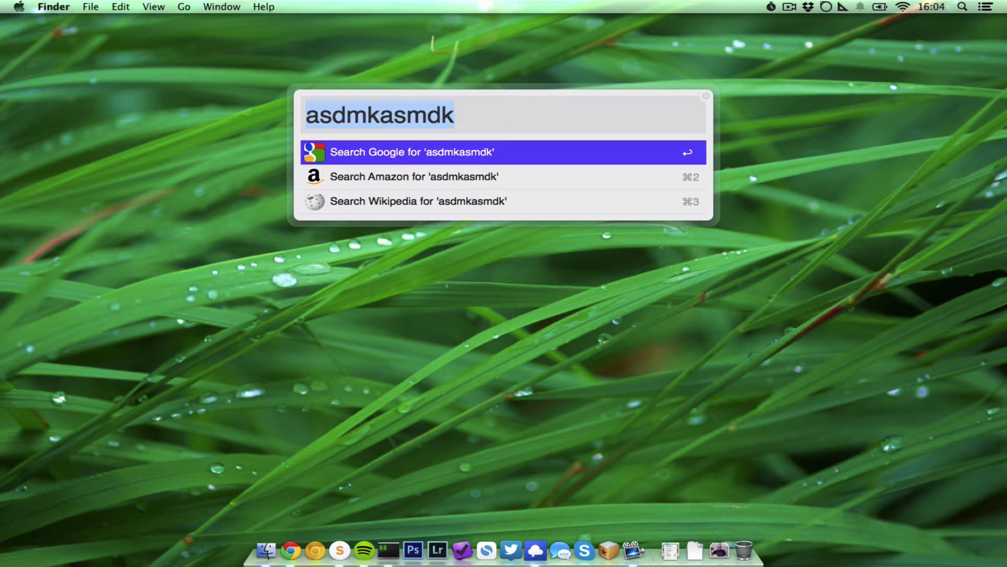
key(BackSpace)
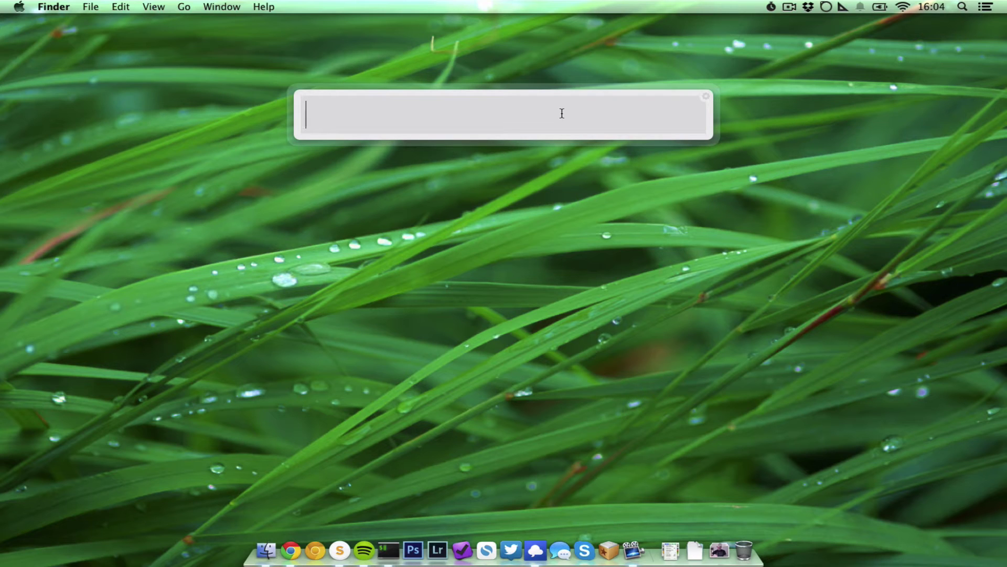
key(Escape)
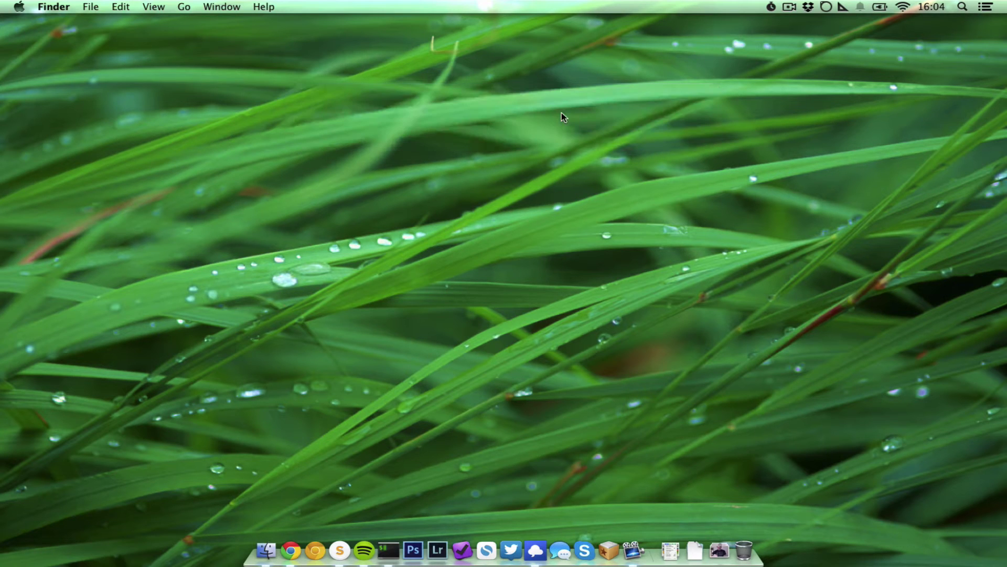
key(alt+space)
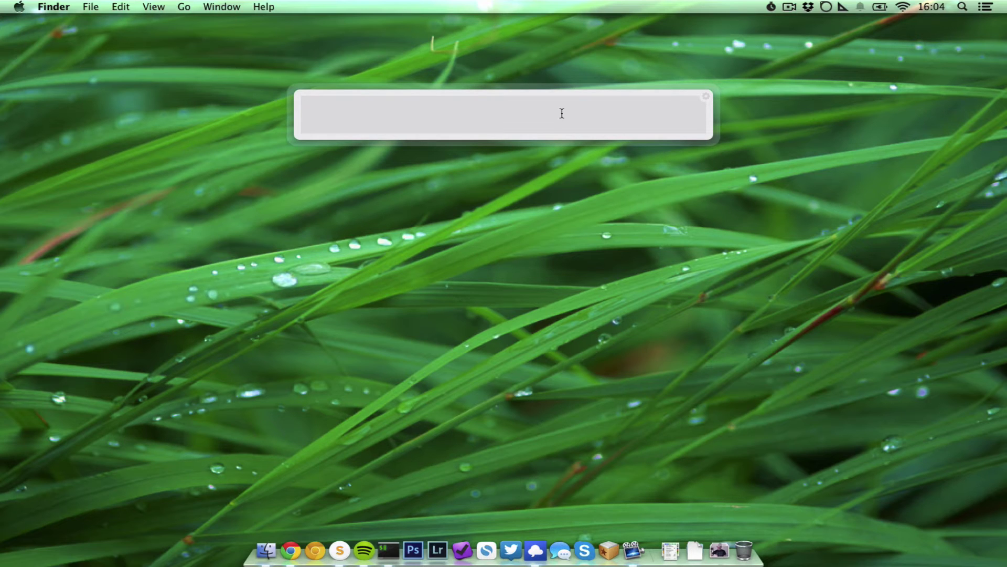
Step: Open Alfred Preferences via 'alfr' and show the Web Search feature list
text(alfr)
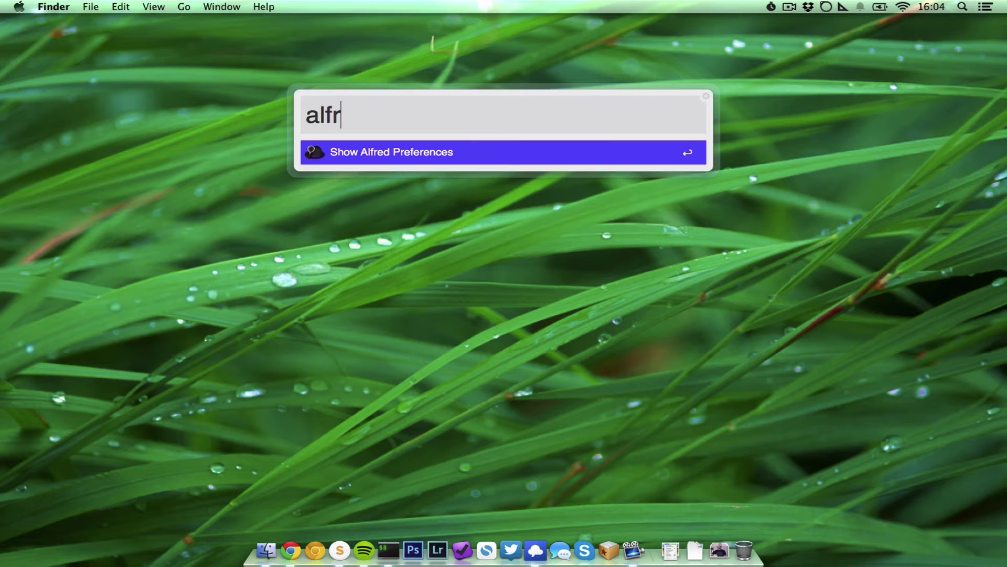
key(Return)
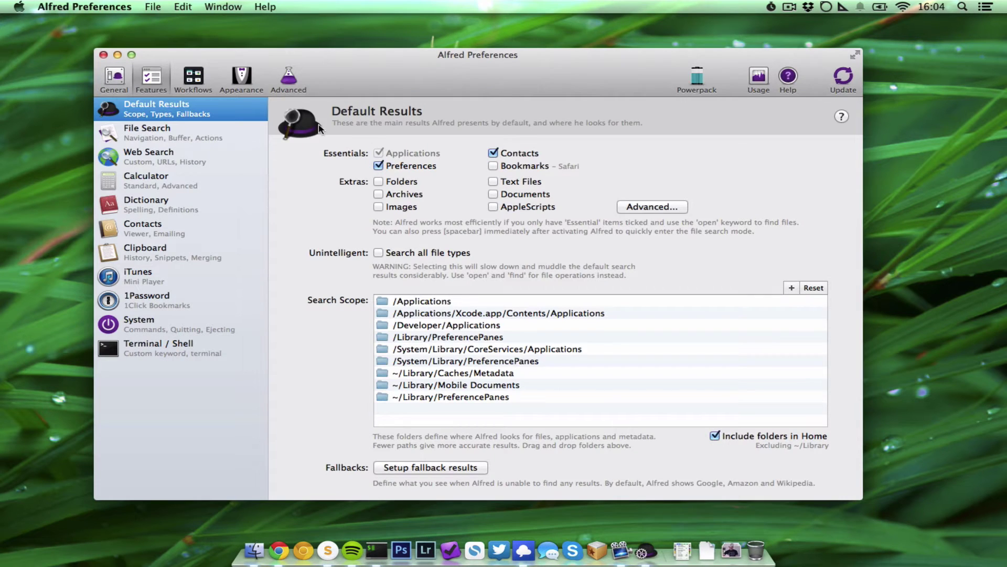
click(151, 161)
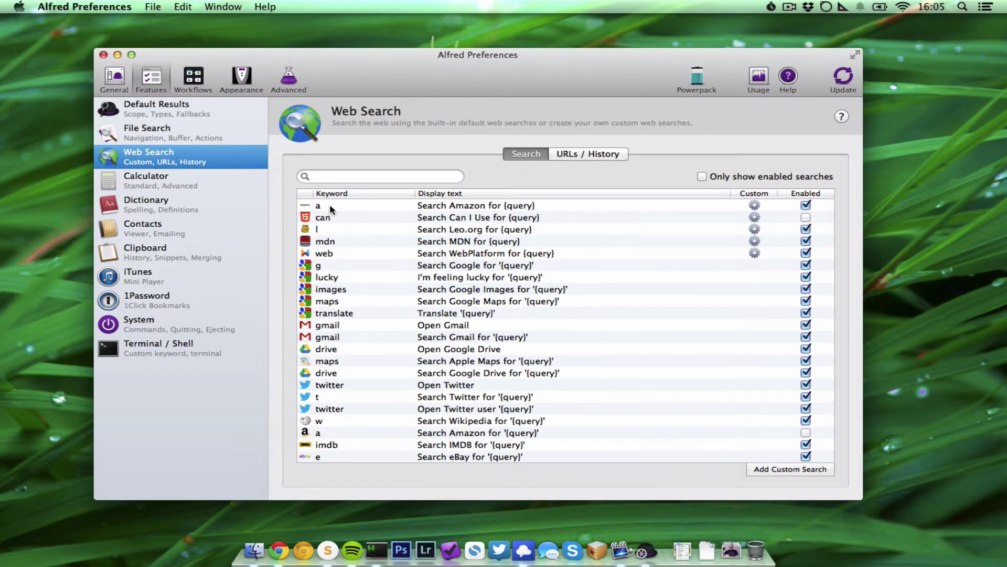
scroll(463, 357, down, 5)
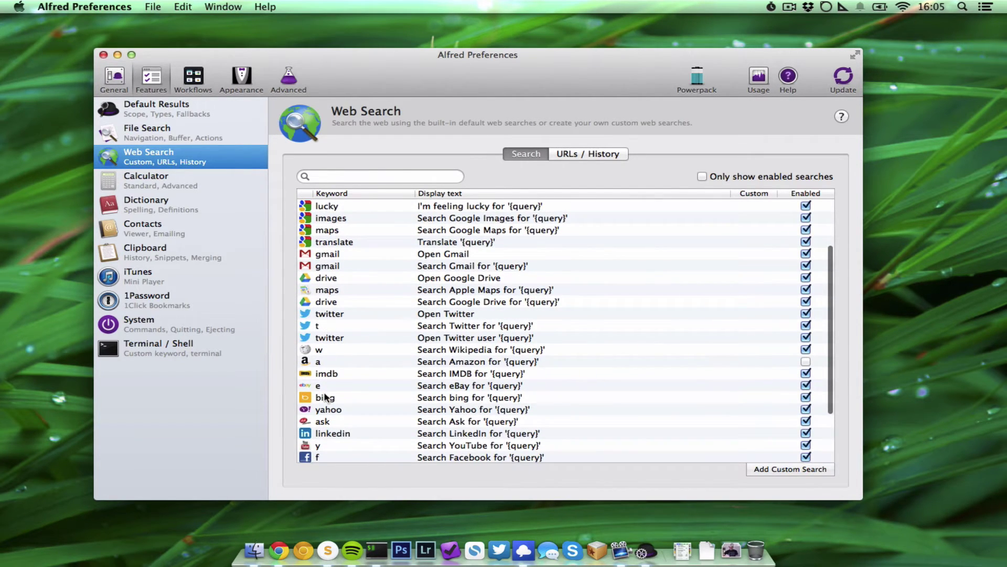
Step: Demo the twitter keyword by searching a user's profile and opening its pinned tweet
key(alt+space)
text(twitter )
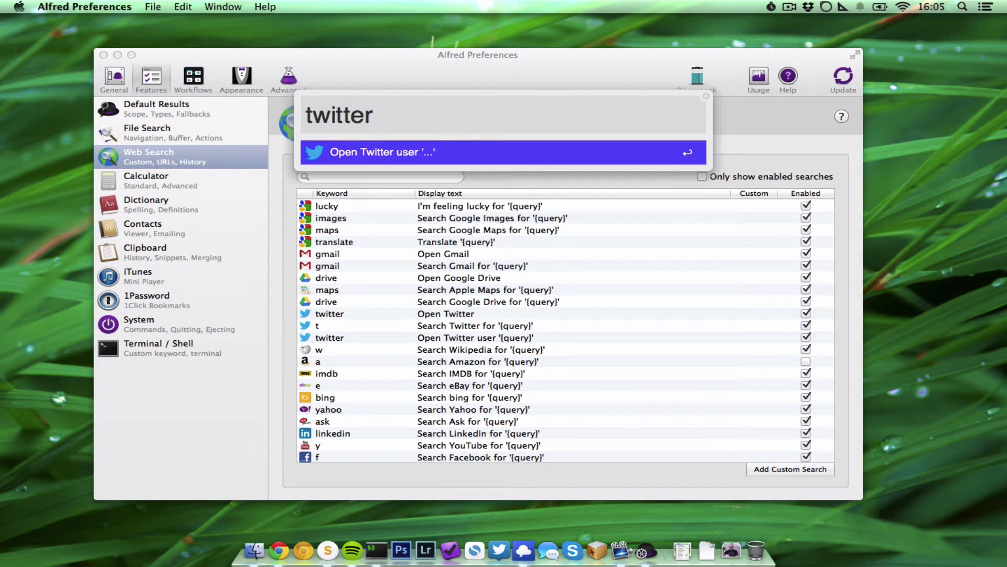
text(_martinwolf)
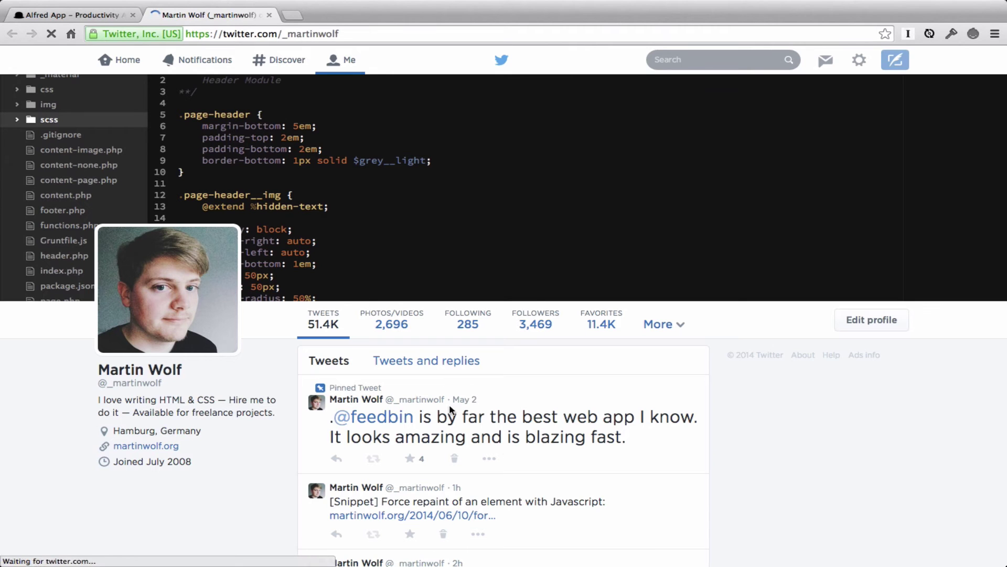
scroll(824, 490, down, 10)
scroll(824, 491, up, 10)
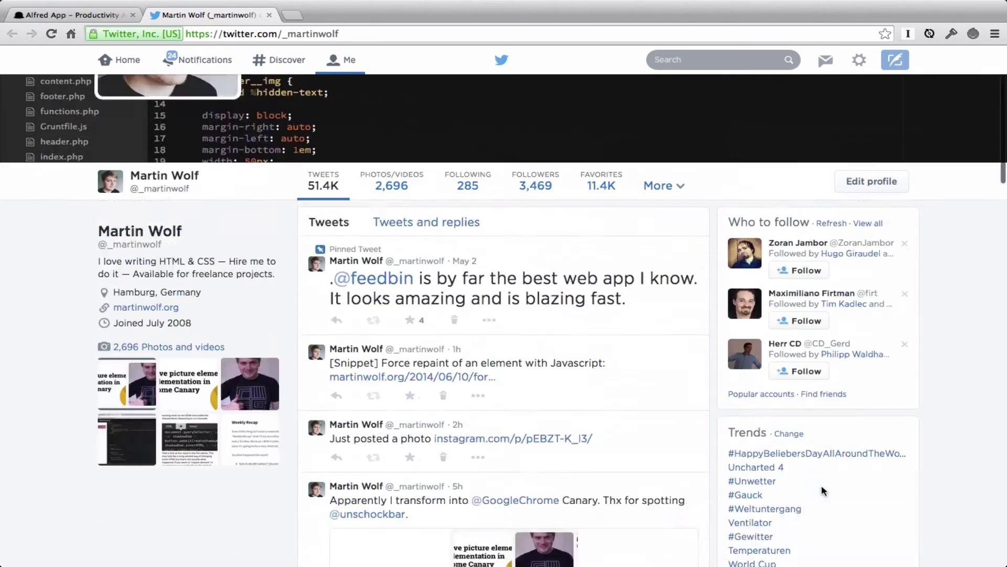
click(508, 432)
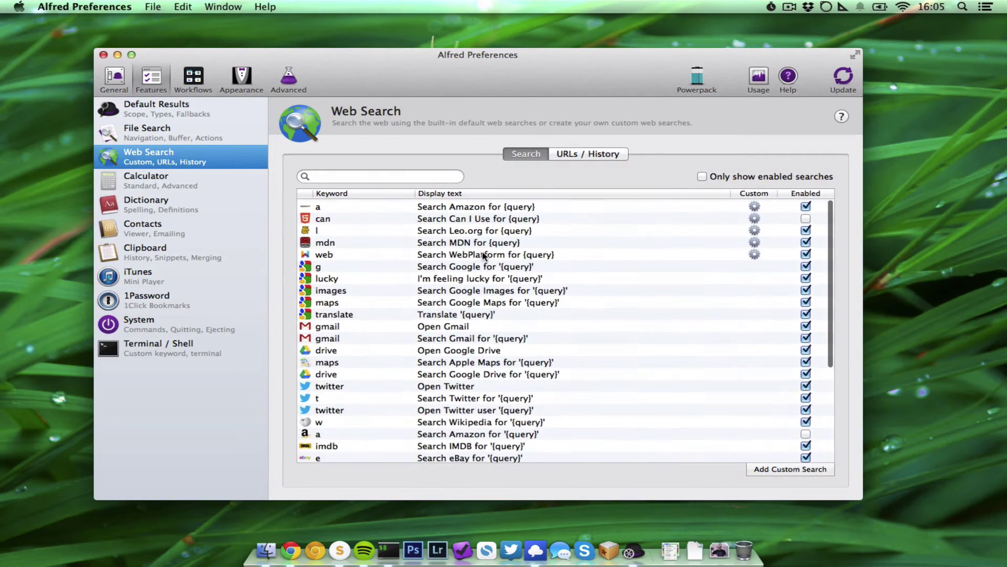
Step: Select the existing Can I Use entry, then search caniuse.com for 'transform' and copy the results URL
click(467, 216)
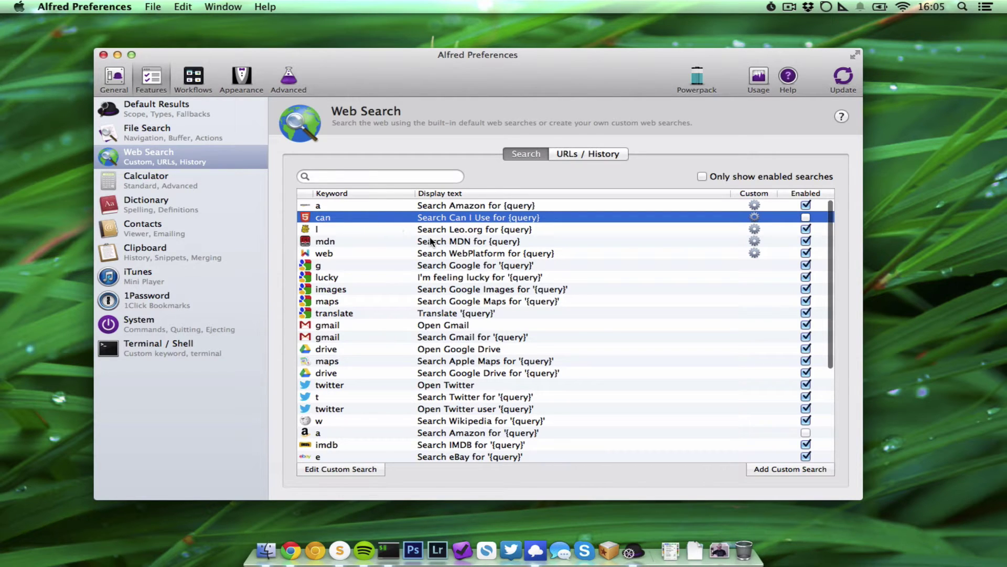
key(super+Tab)
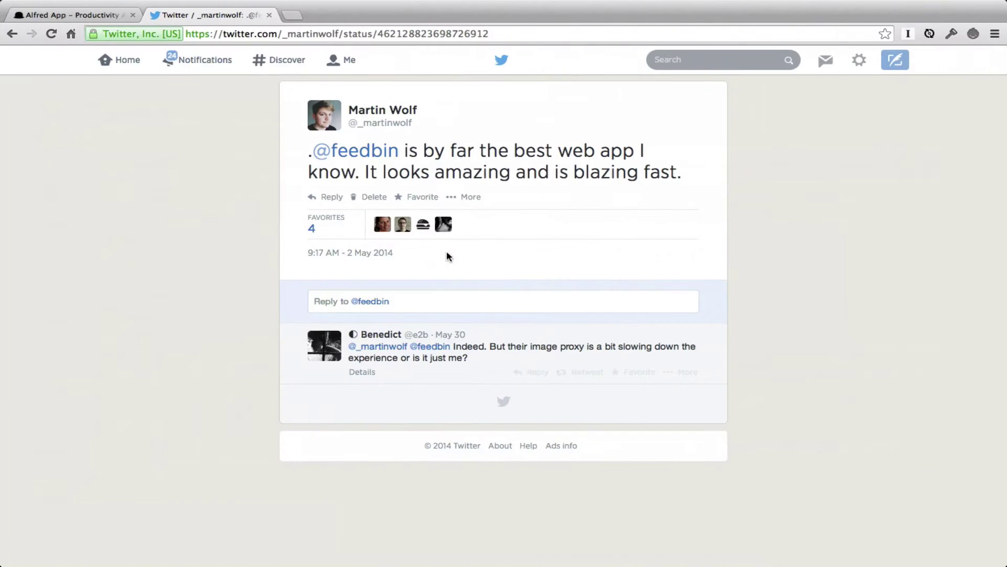
key(super+t)
text(can)
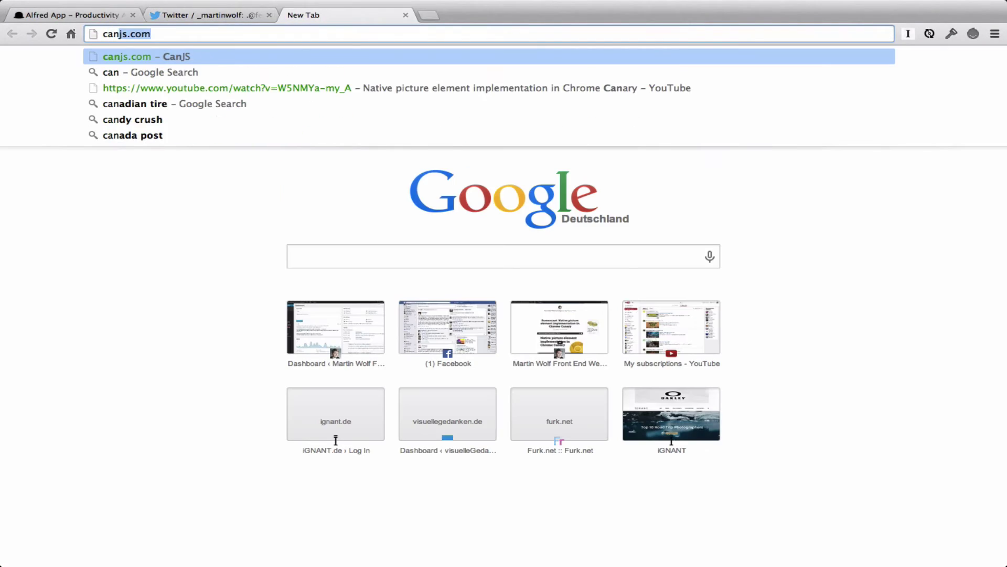
text(isue)
key(BackSpace)
key(BackSpace)
key(BackSpace)
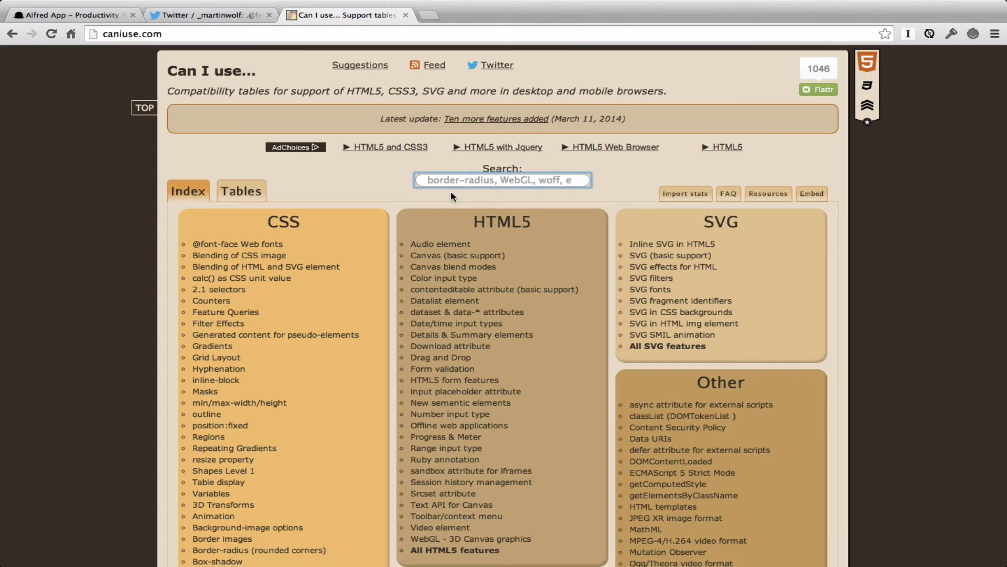
text(transform)
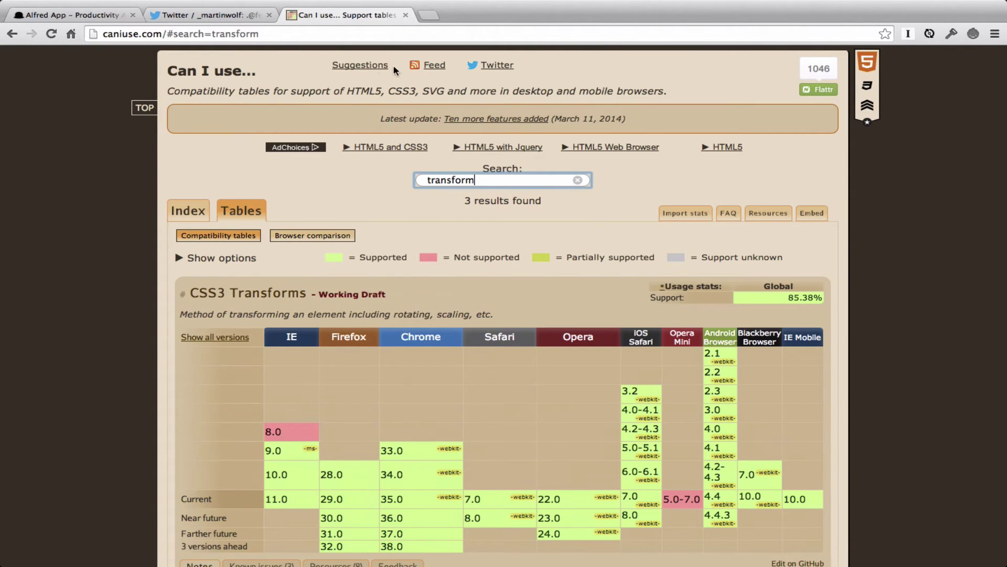
click(143, 36)
key(super+c)
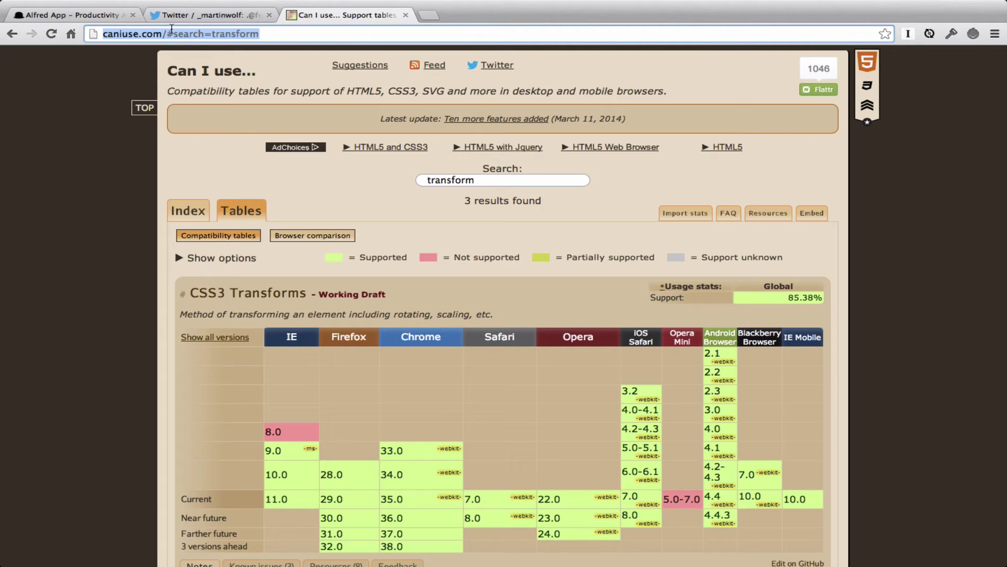
key(super+Tab)
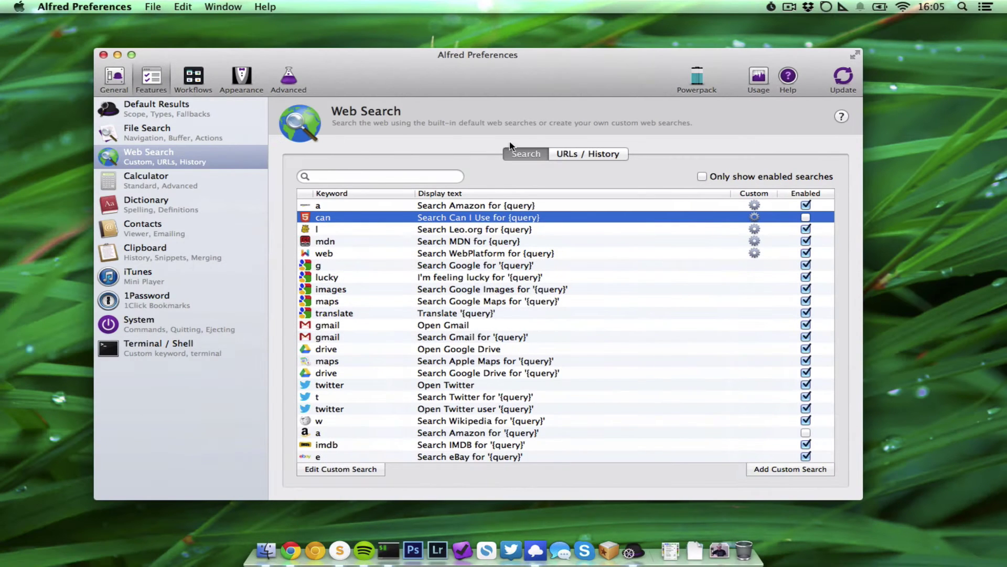
Step: Add a new custom search using the caniuse.com URL with {query} replacing 'transform'
click(769, 471)
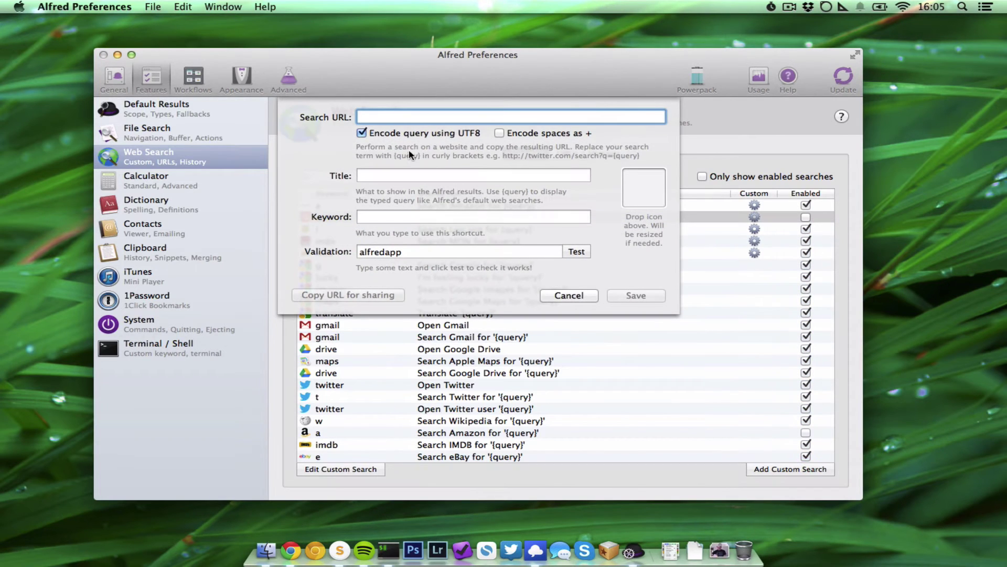
key(super+v)
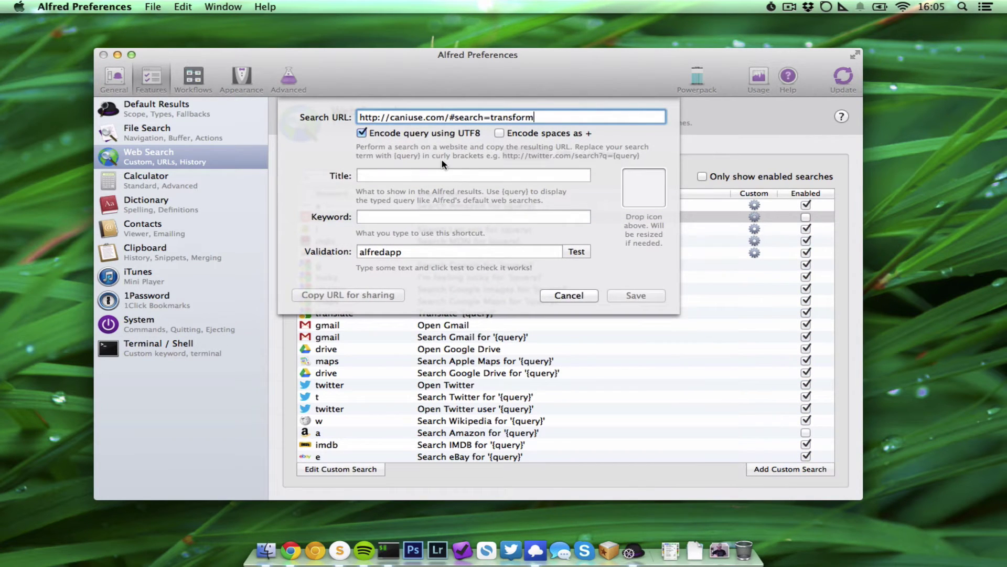
key(super+Left)
key(alt+shift+Left)
key(BackSpace)
text({})
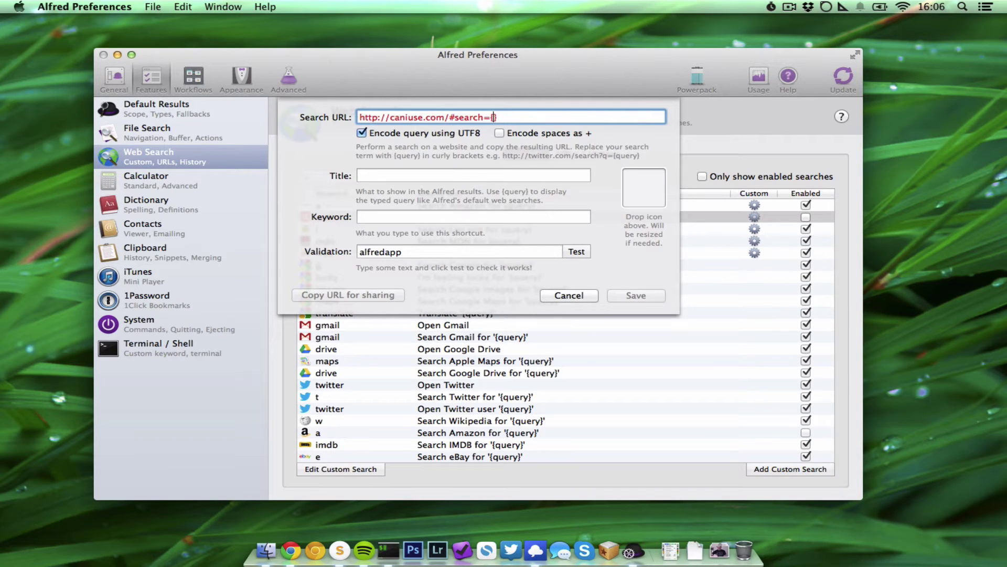
text(query)
text([)
key(BackSpace)
key(BackSpace)
Step: Set the title to 'Search on Can I Use for {query}' and the keyword to 'can'
click(369, 177)
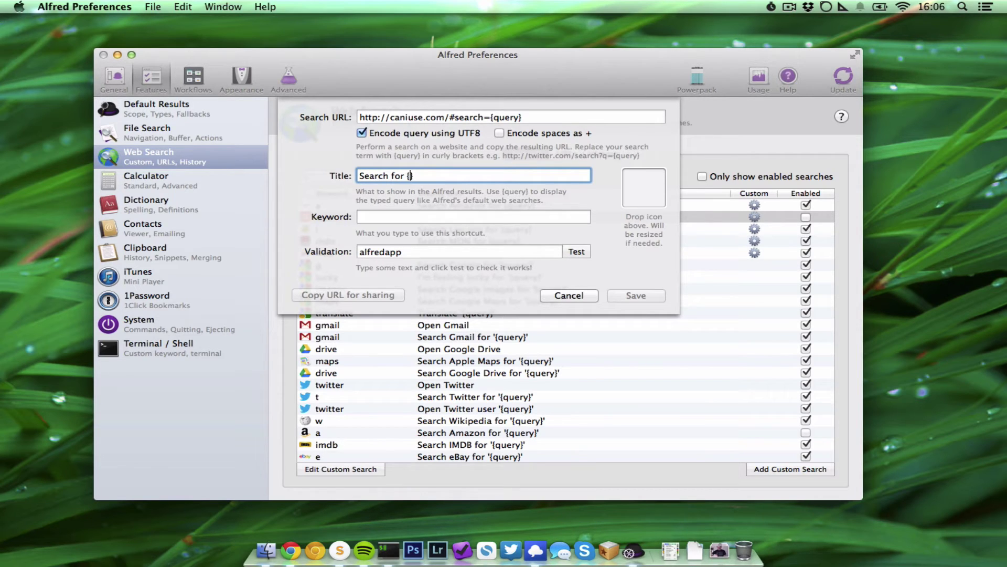
double_click(398, 176)
text(on Can I Use for)
key(alt+shift+Left)
key(alt+shift+Left)
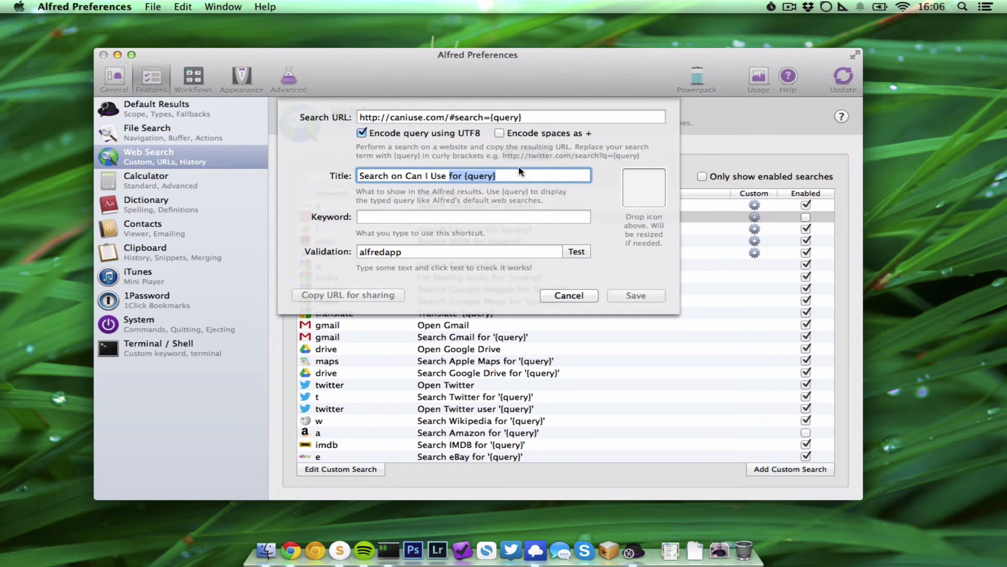
click(408, 221)
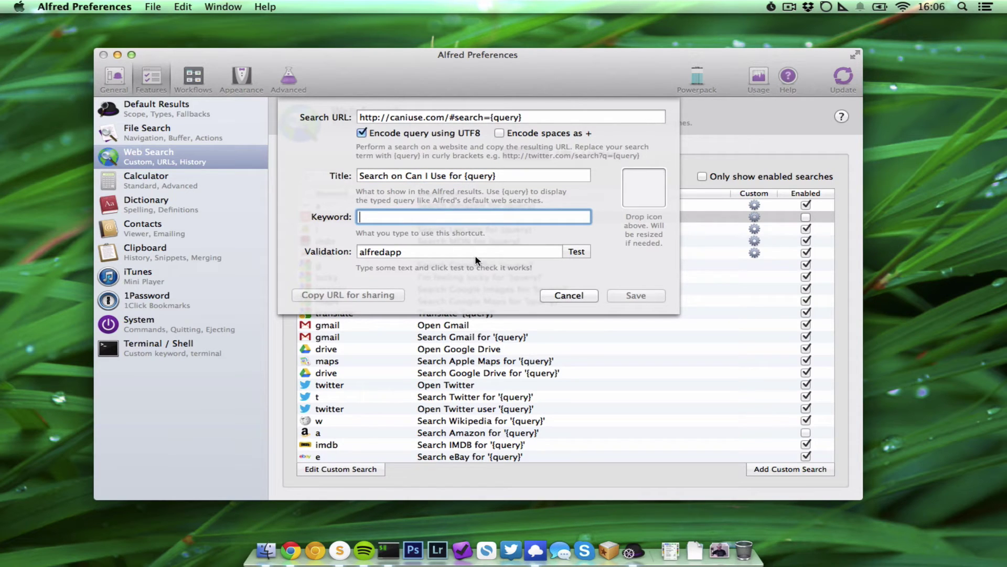
text(can)
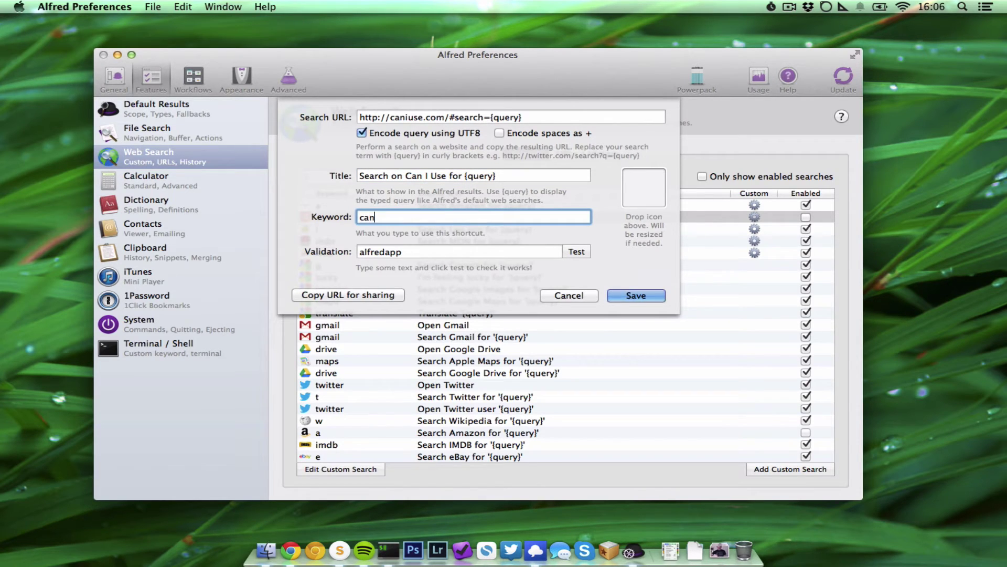
click(422, 253)
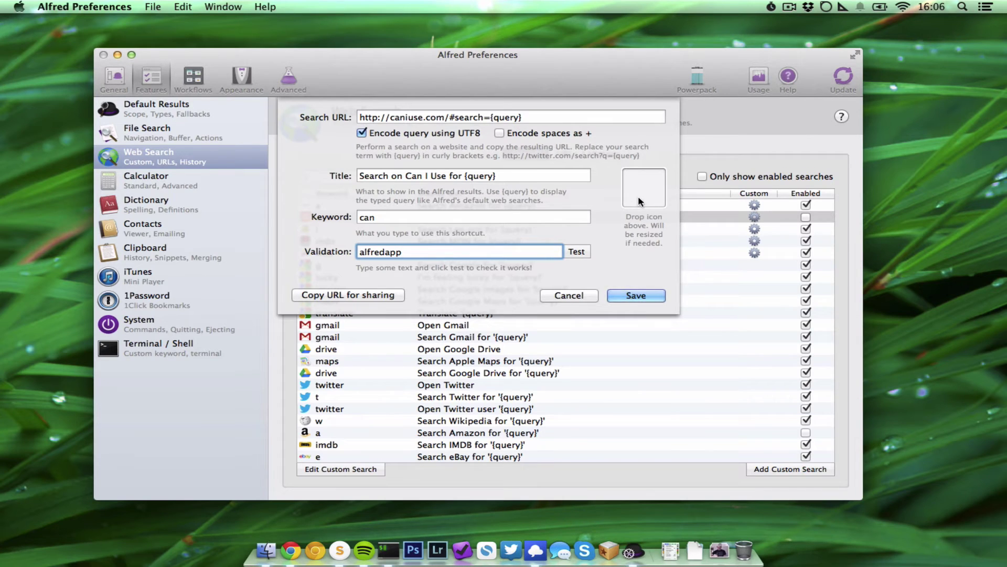
Step: In a new Chrome tab, search Google Images for 'html5 icon'
key(super+Tab)
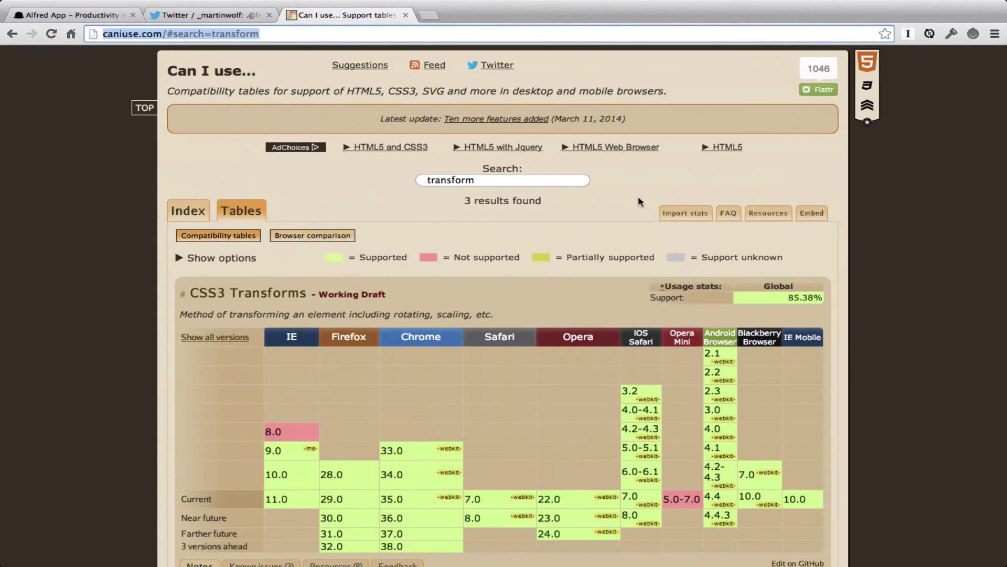
key(super+t)
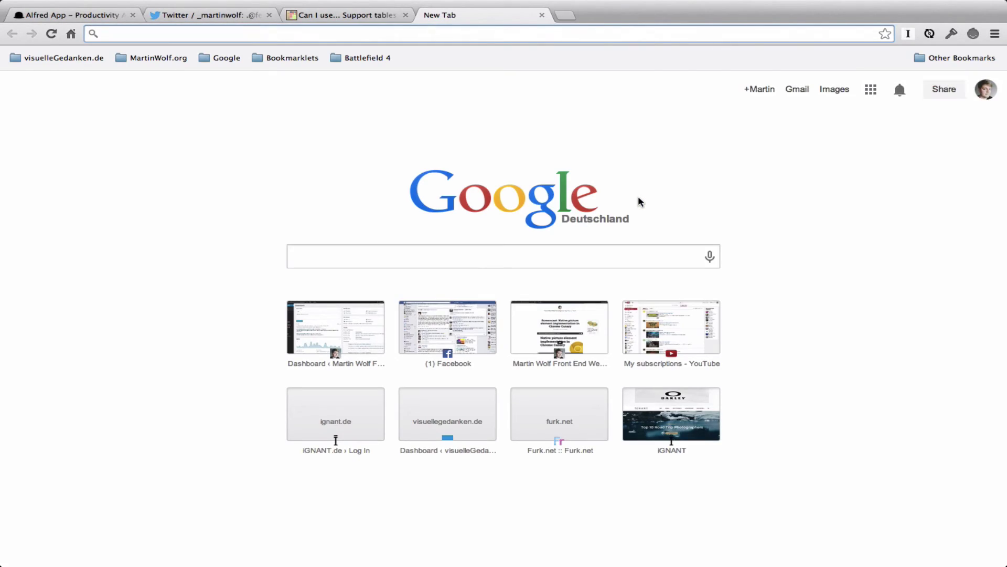
text(html5 icon)
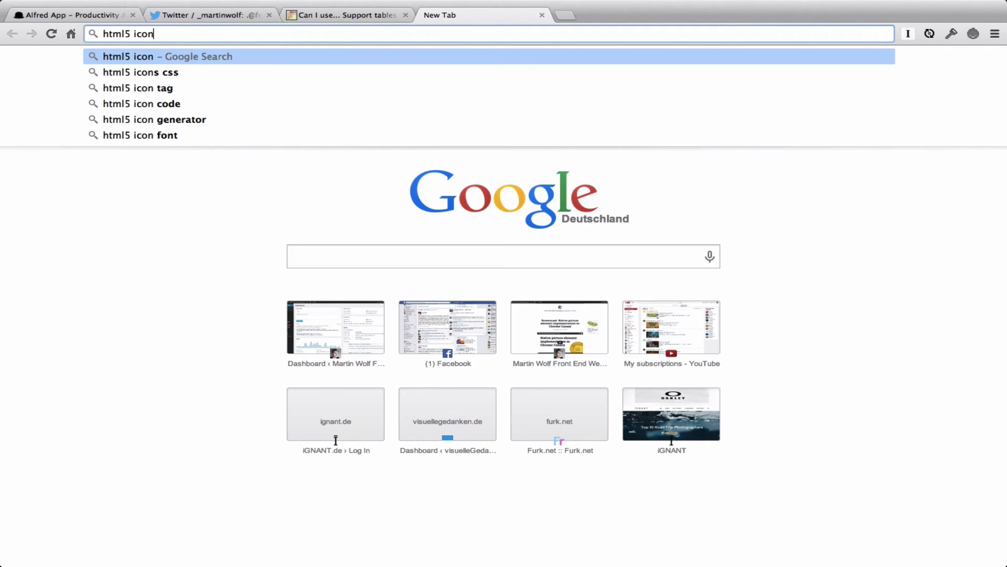
key(Return)
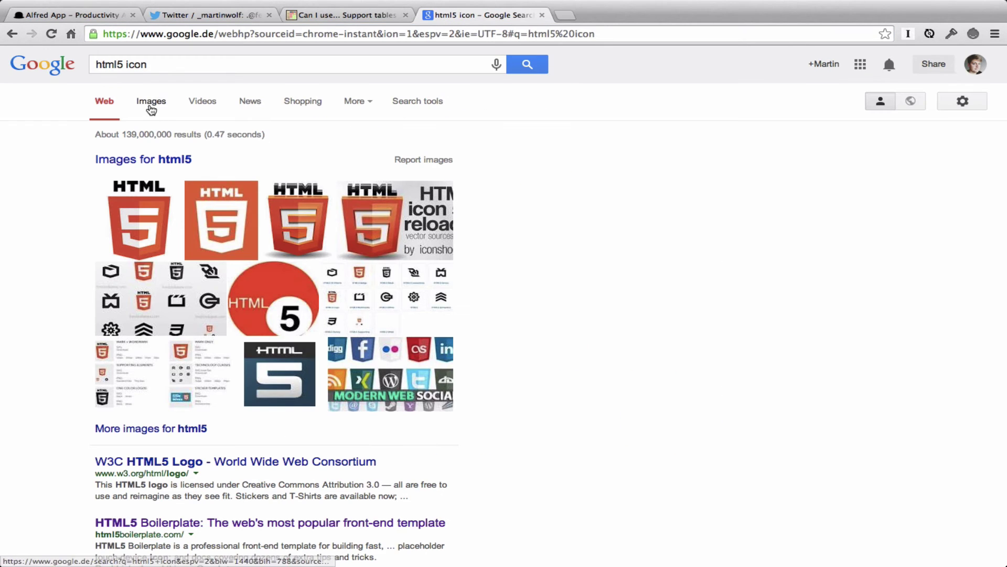
click(151, 108)
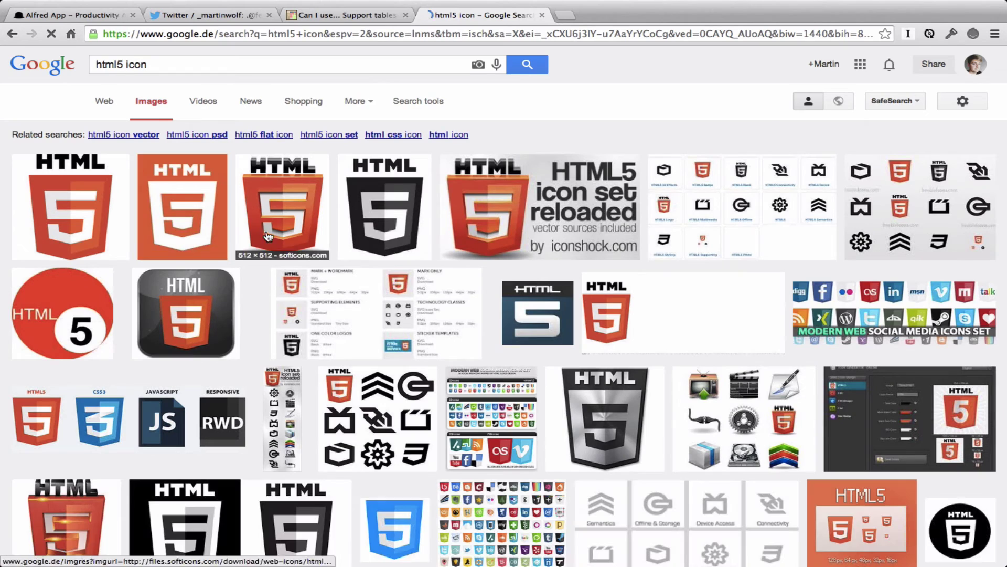
scroll(588, 448, down, 1)
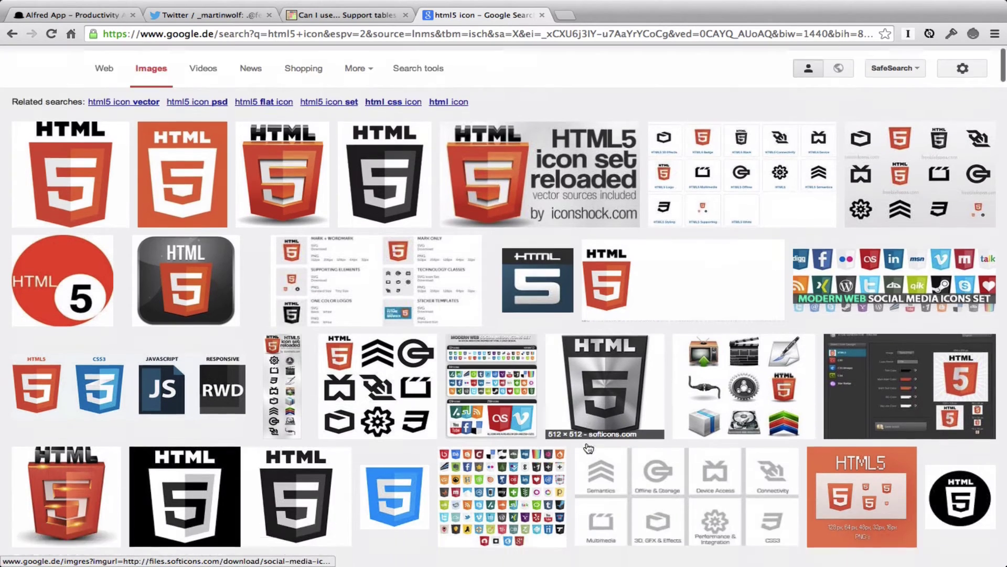
scroll(588, 447, down, 5)
scroll(326, 140, up, 6)
Step: Search 'html5 logo' instead and save the full-size HTML5_Badge_512.png to the Desktop
double_click(136, 64)
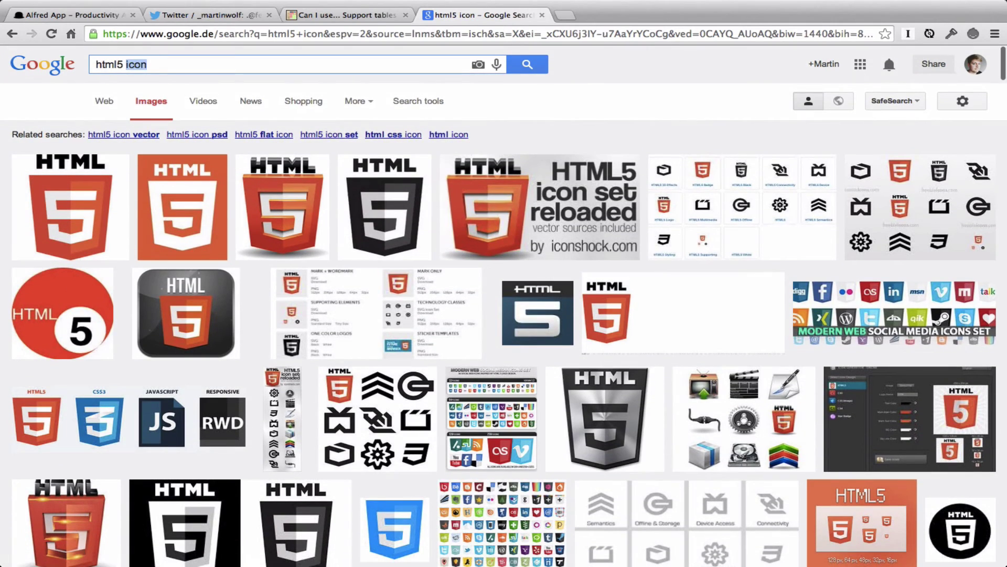
text(logo)
key(Return)
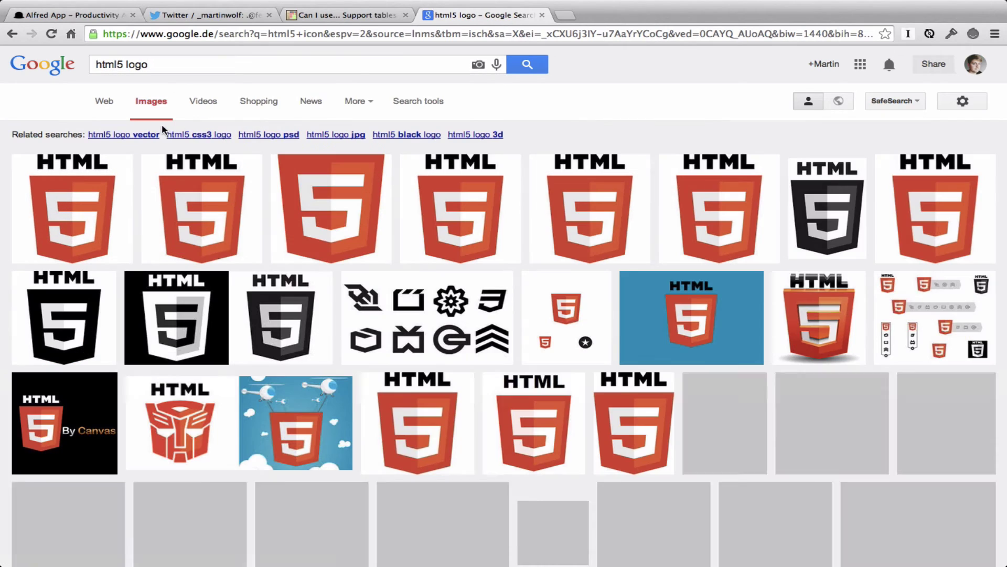
click(336, 209)
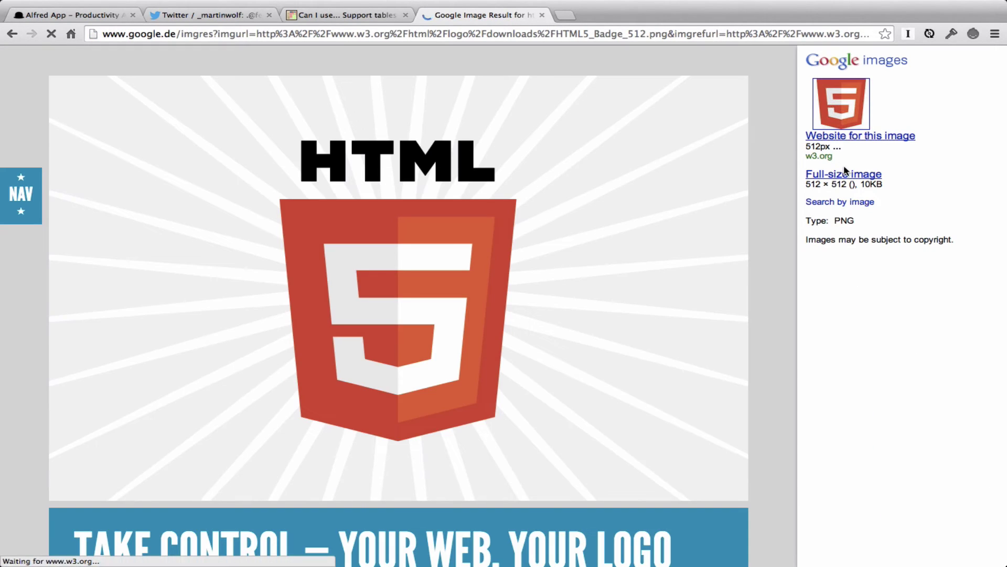
click(845, 174)
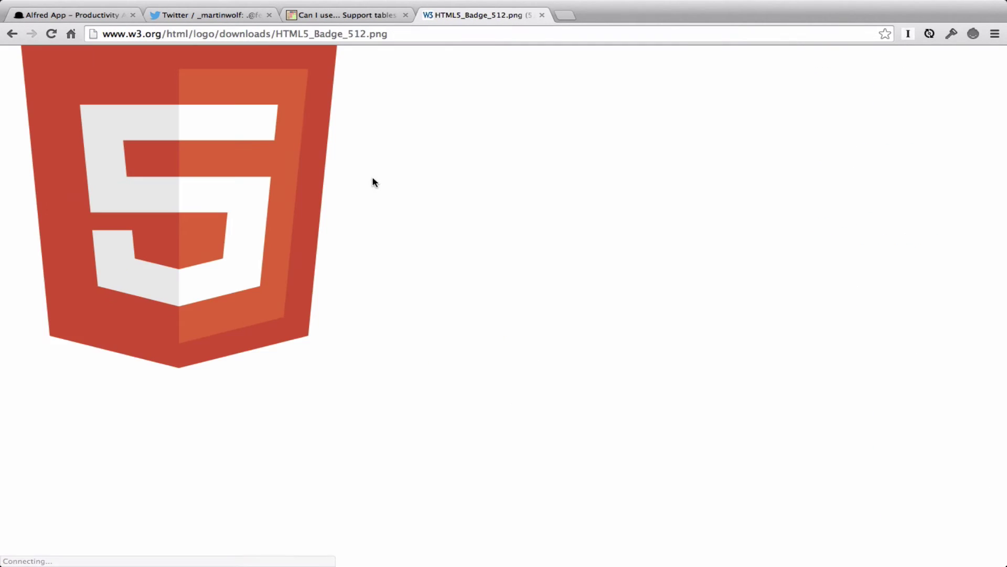
right_click(253, 168)
click(261, 172)
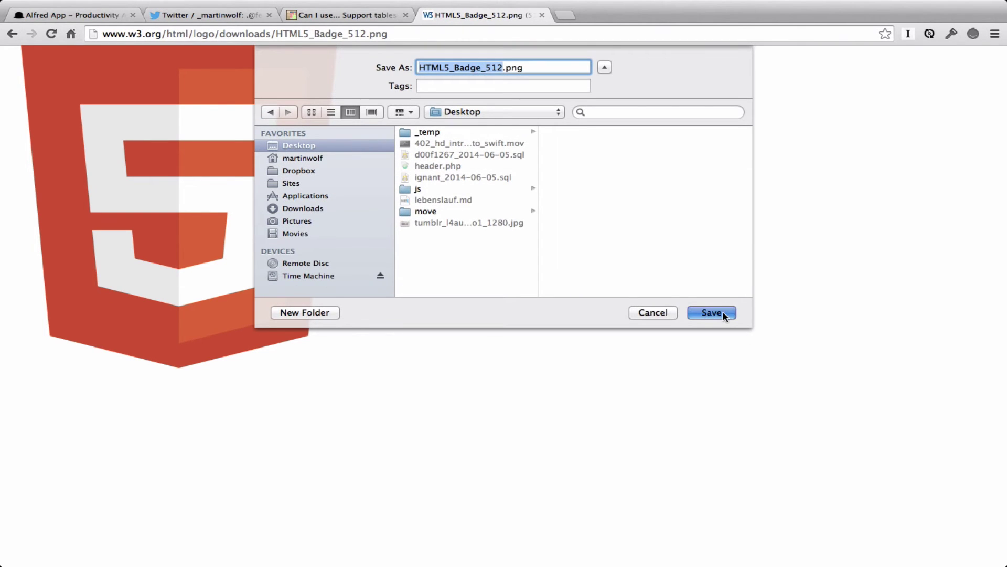
click(712, 313)
key(super+Tab)
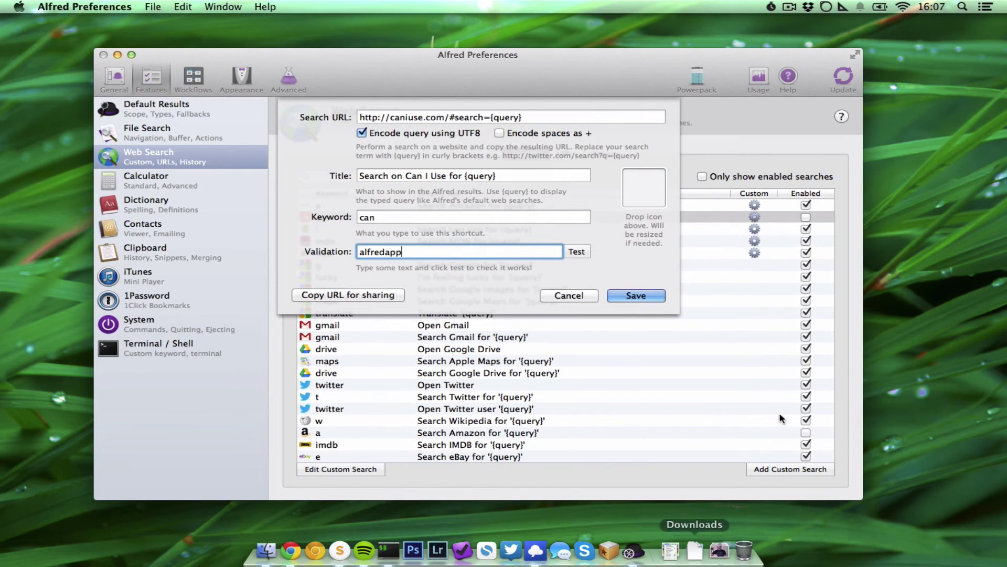
Step: Drag HTML5_Badge_512.png from the Desktop onto the icon well and save the Can I Use search
key(F11)
drag(964, 250, 643, 186)
key(F11)
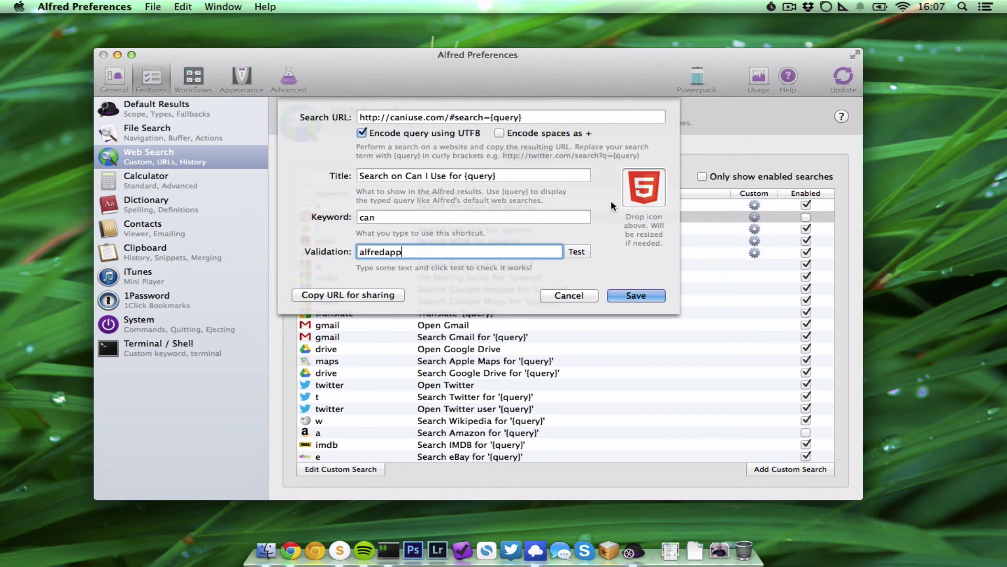
click(619, 293)
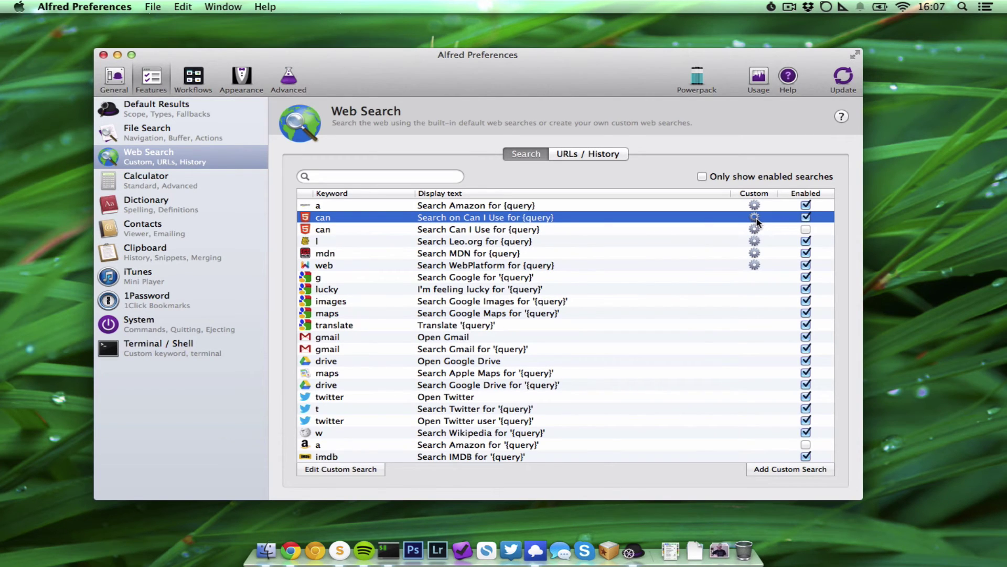
Step: Check the can search's edit sheet unchanged, then run 'can transform' in Alfred
click(338, 469)
click(571, 295)
key(alt+space)
text(can tran)
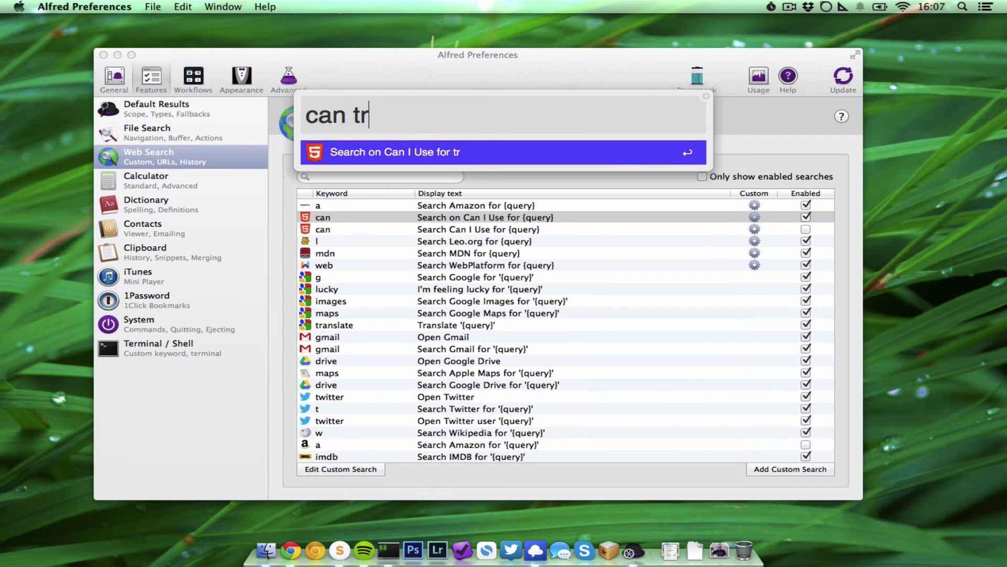
text(sform)
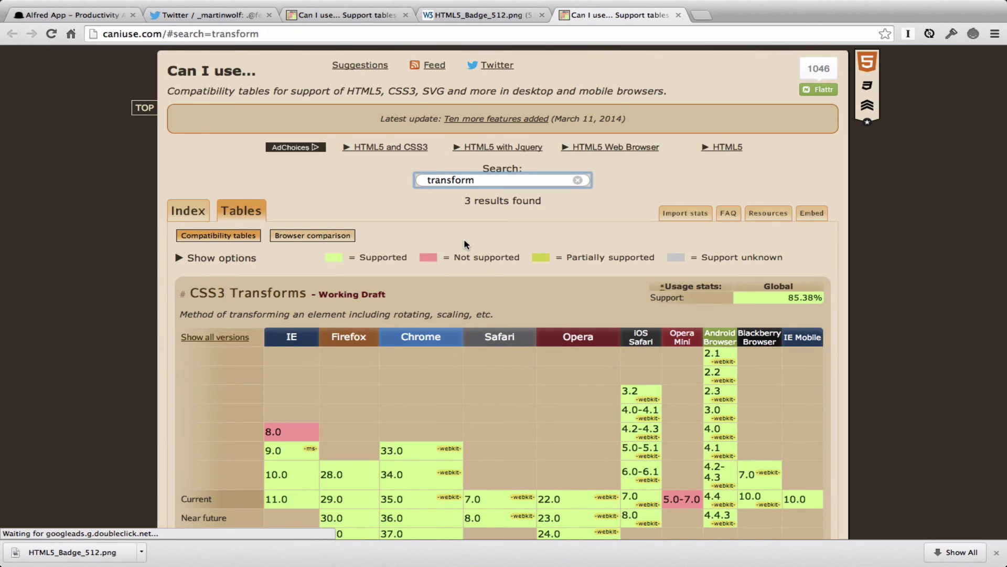
scroll(482, 420, down, 8)
scroll(482, 421, up, 7)
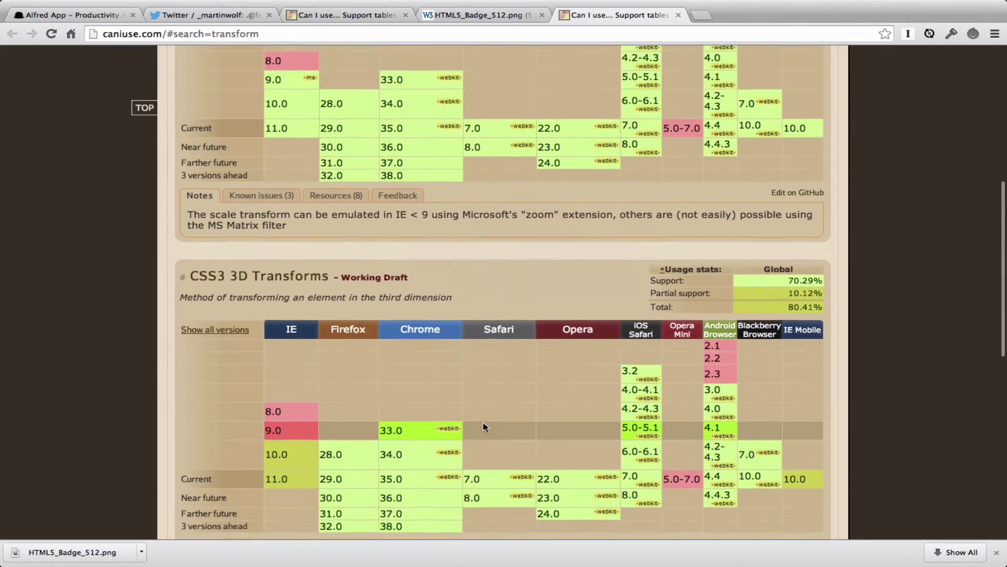
scroll(483, 426, down, 5)
scroll(483, 426, up, 6)
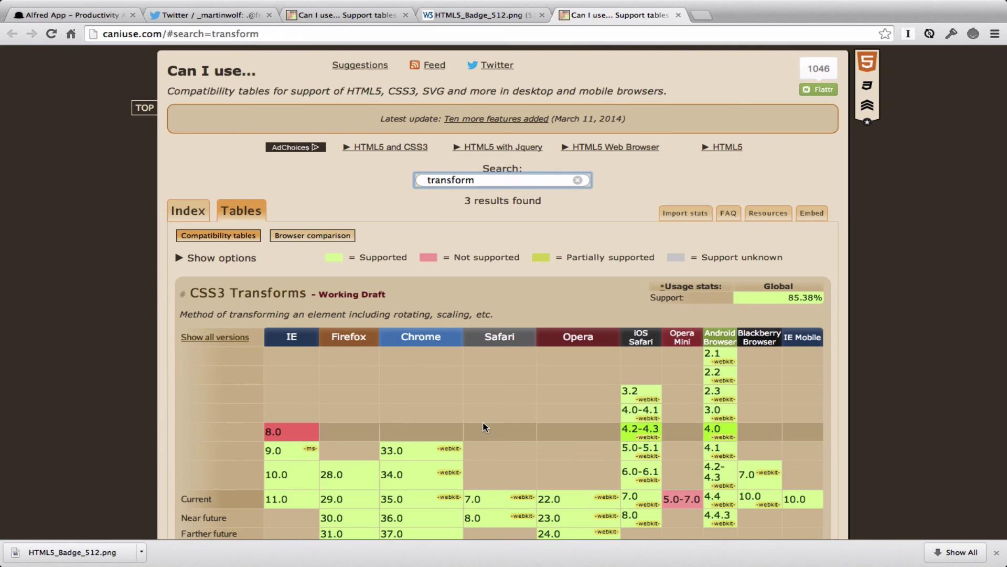
scroll(546, 408, down, 6)
scroll(546, 409, up, 6)
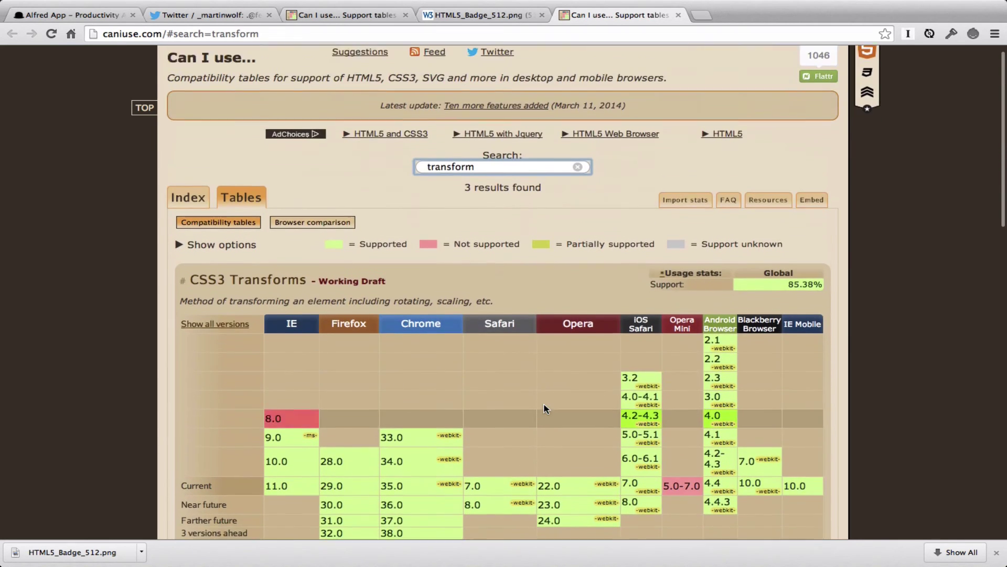
Step: Discard a garbled can query and enter 'mdn header' in Alfred
key(alt+space)
text(can sapdmkasd)
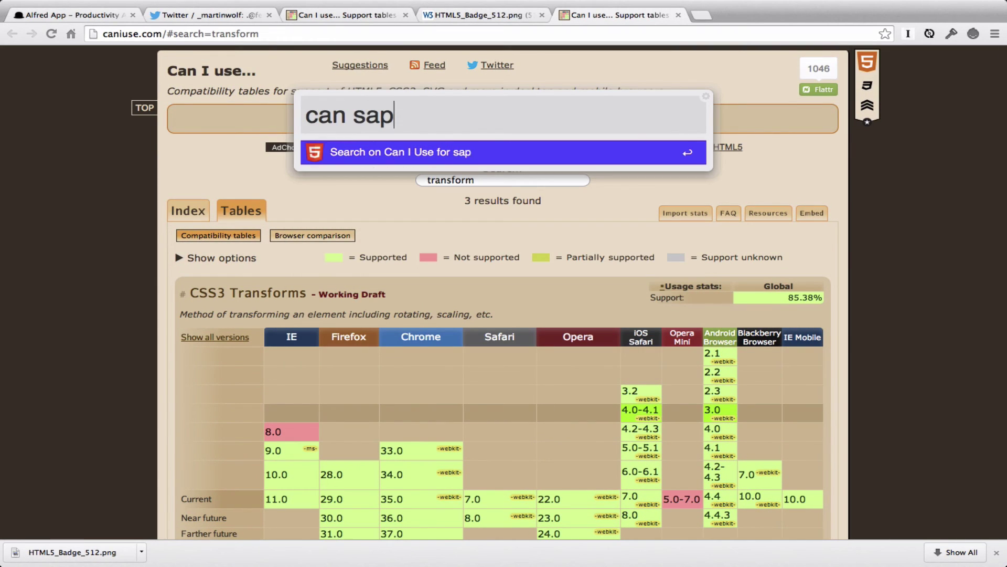
key(BackSpace)
key(BackSpace)
key(BackSpace)
key(BackSpace)
key(BackSpace)
key(BackSpace)
key(BackSpace)
key(BackSpace)
key(BackSpace)
key(BackSpace)
key(BackSpace)
key(BackSpace)
key(BackSpace)
key(Escape)
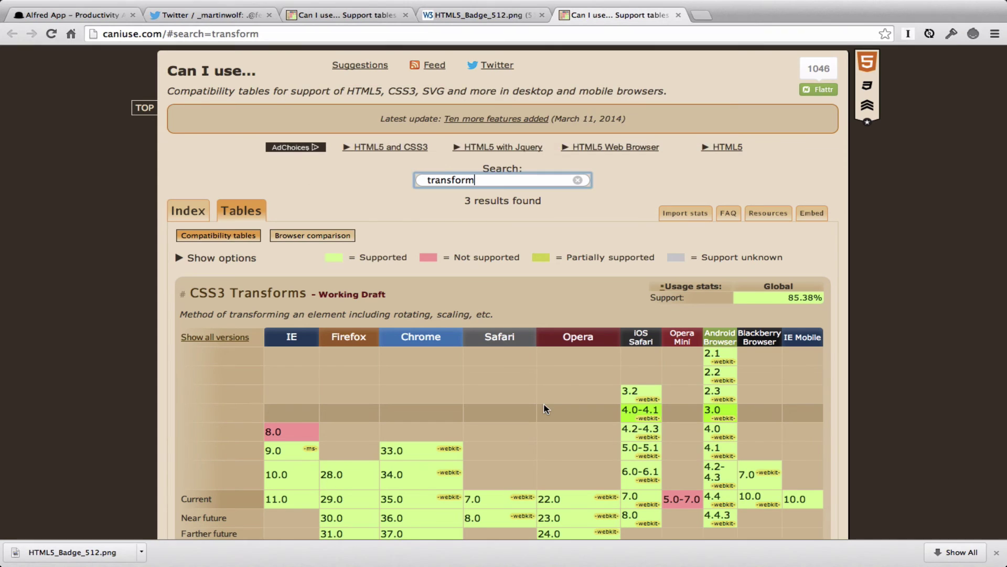
key(alt+space)
text(mdn )
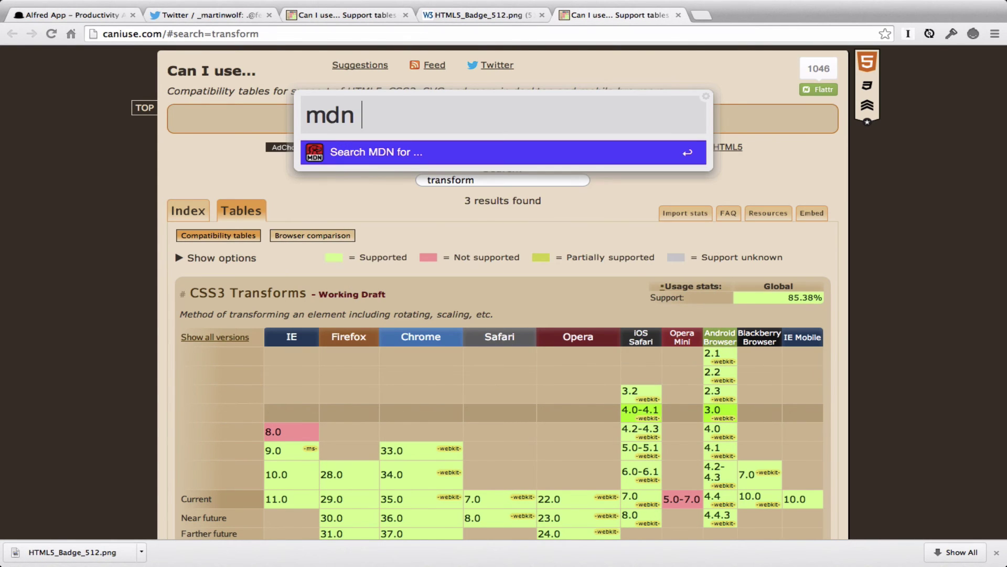
text(header)
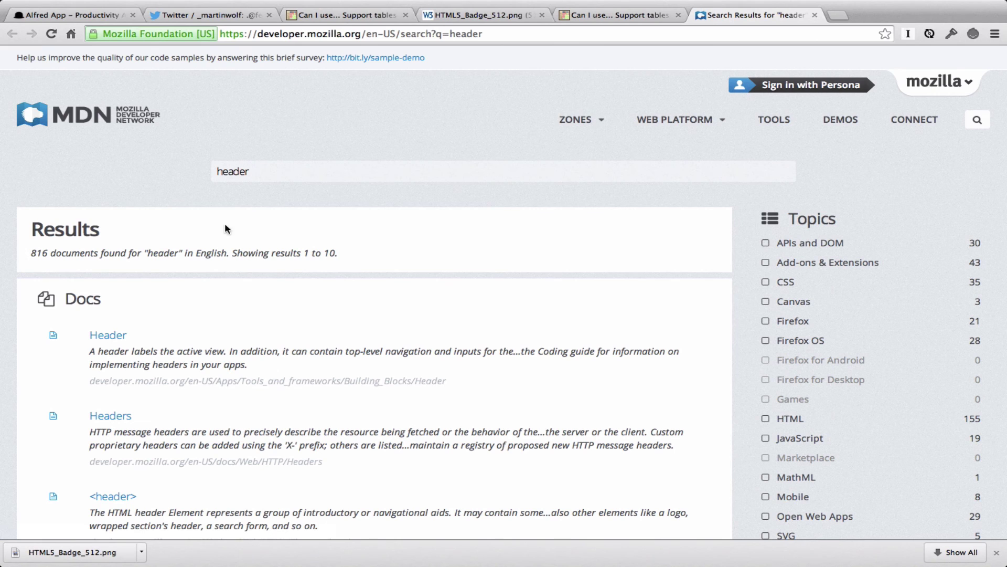
Step: Run a 'web header' WebPlatform search, then return to Alfred Preferences
key(alt+space)
text(web)
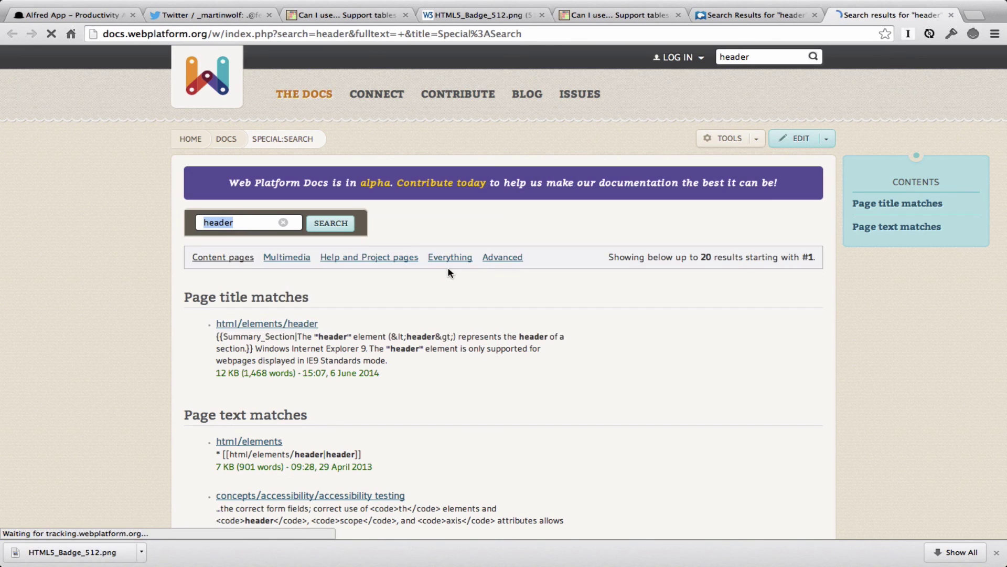
key(super+Tab)
key(super+Tab)
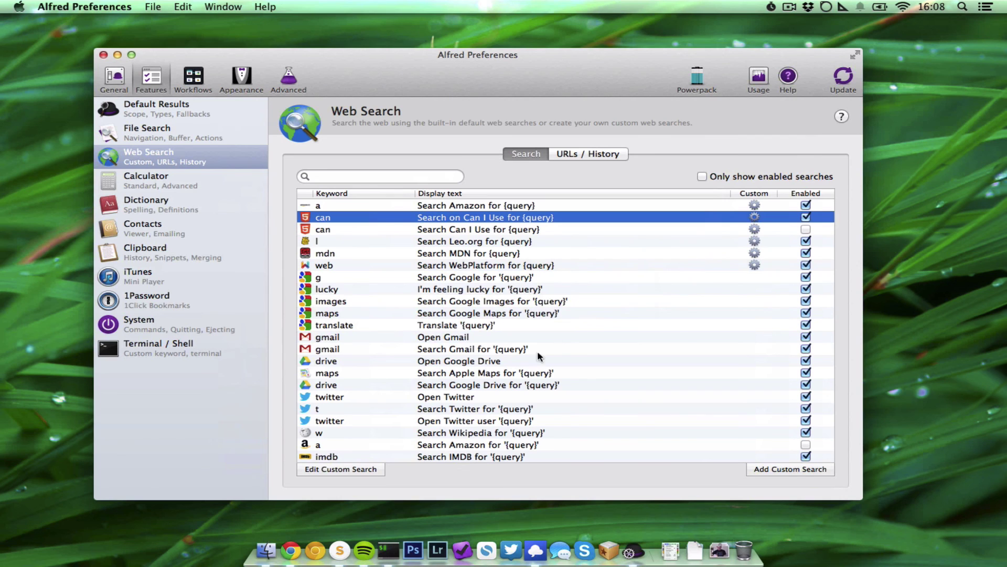
scroll(532, 351, down, 5)
scroll(530, 353, up, 5)
drag(519, 71, 539, 77)
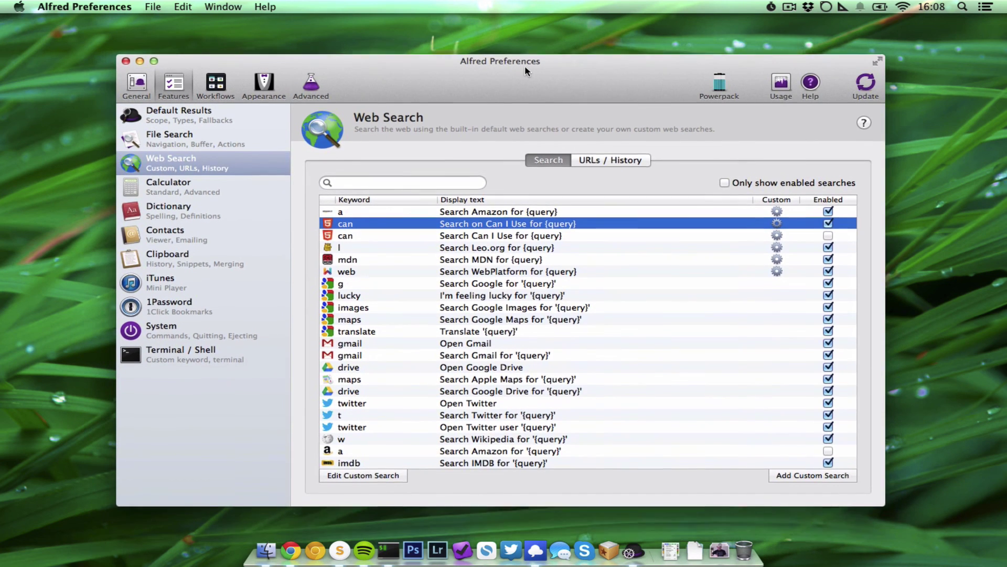